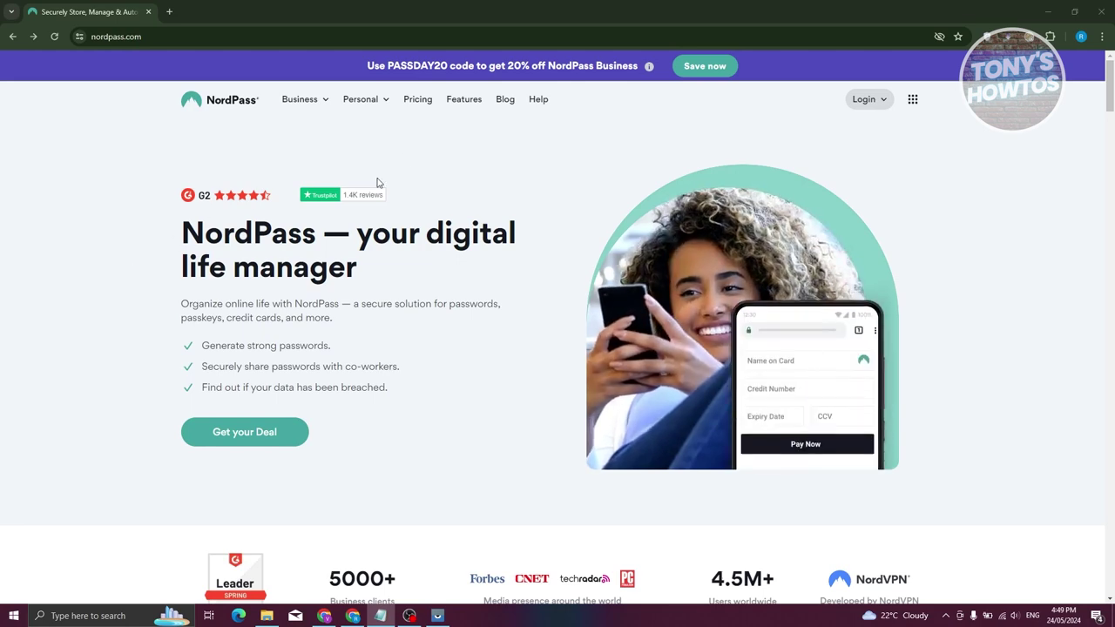
- Open Pricing and scroll through the Teams, Business and Enterprise plan cards
{"action": "left_click", "coordinate": [415, 101]}
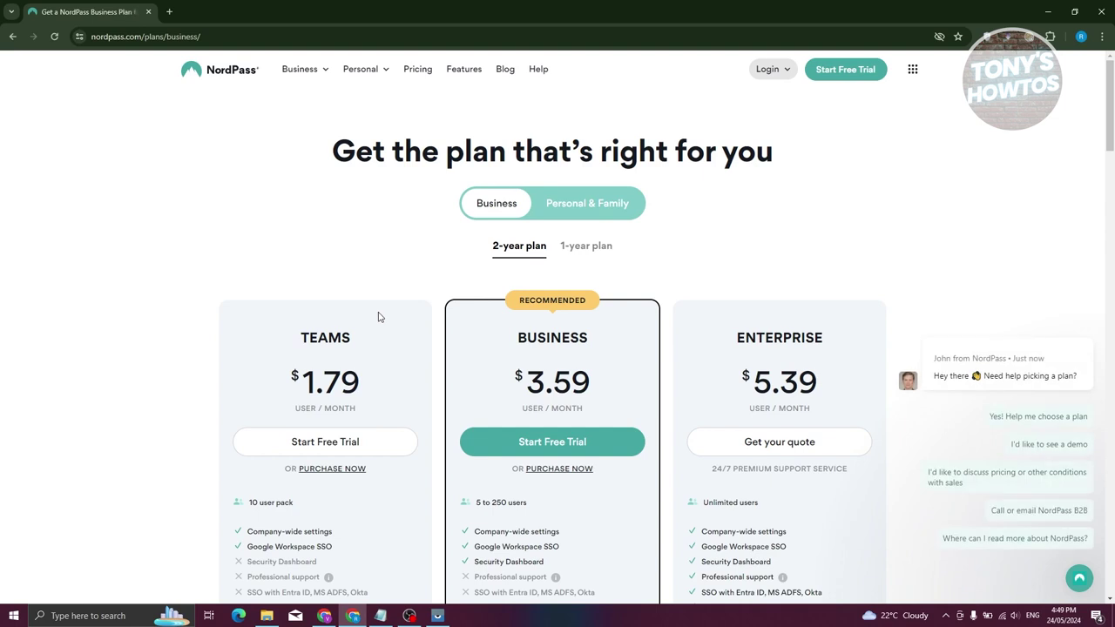
{"action": "scroll", "coordinate": [358, 343], "scroll_direction": "down", "scroll_amount": 1}
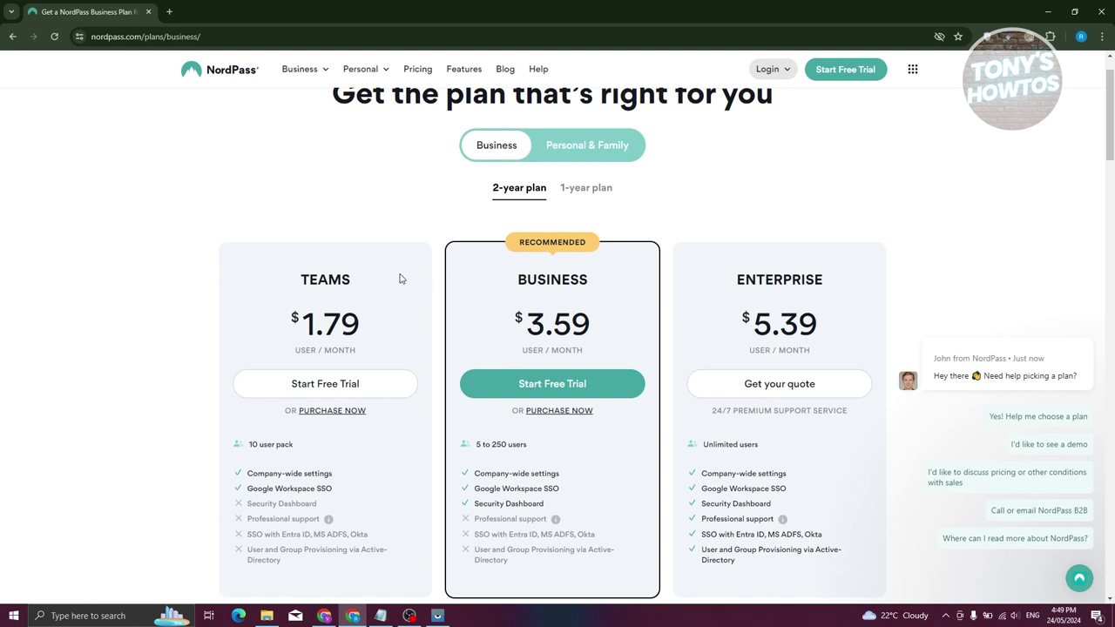
{"action": "scroll", "coordinate": [498, 206], "scroll_direction": "down", "scroll_amount": 1}
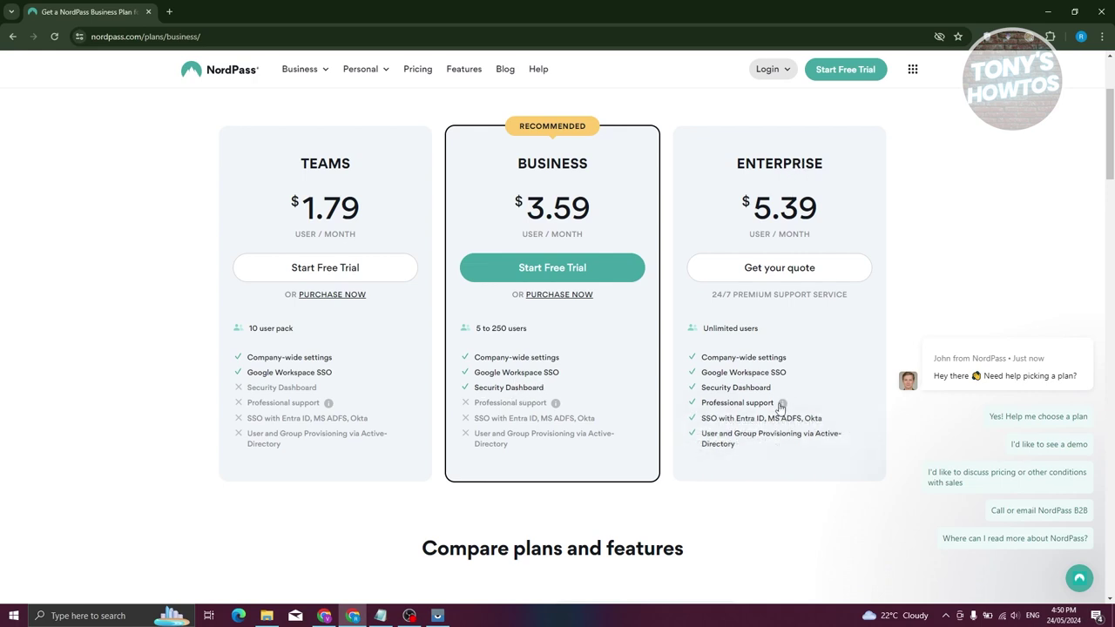
{"action": "scroll", "coordinate": [745, 416], "scroll_direction": "up", "scroll_amount": 1}
{"action": "scroll", "coordinate": [744, 416], "scroll_direction": "up", "scroll_amount": 2}
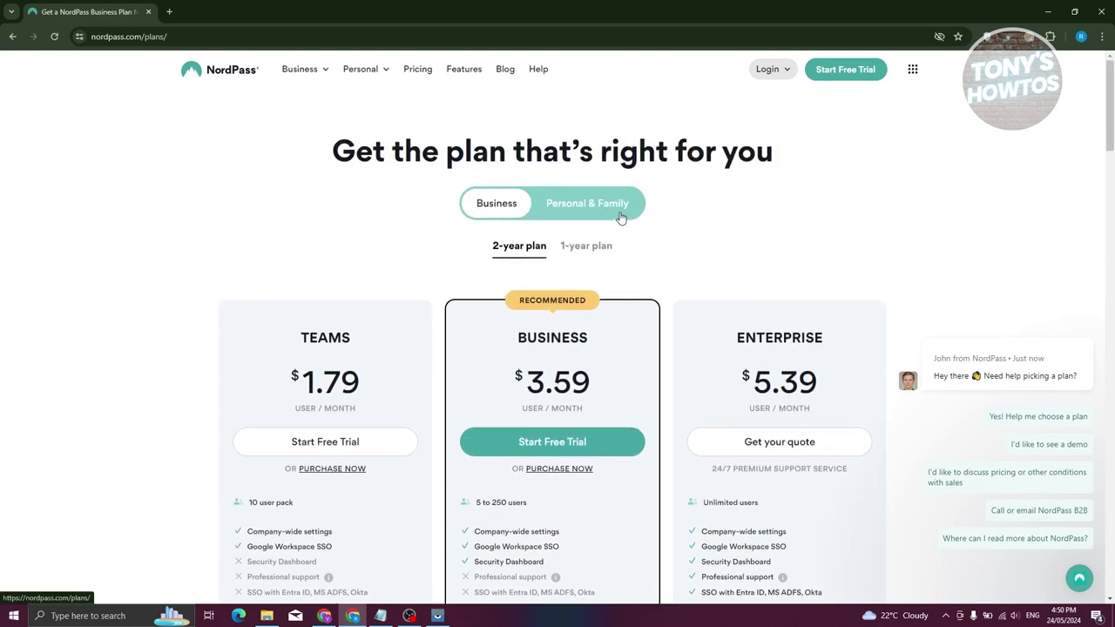
- Switch to the Personal & Family plans and choose Get Started on the Free plan
{"action": "left_click", "coordinate": [619, 217]}
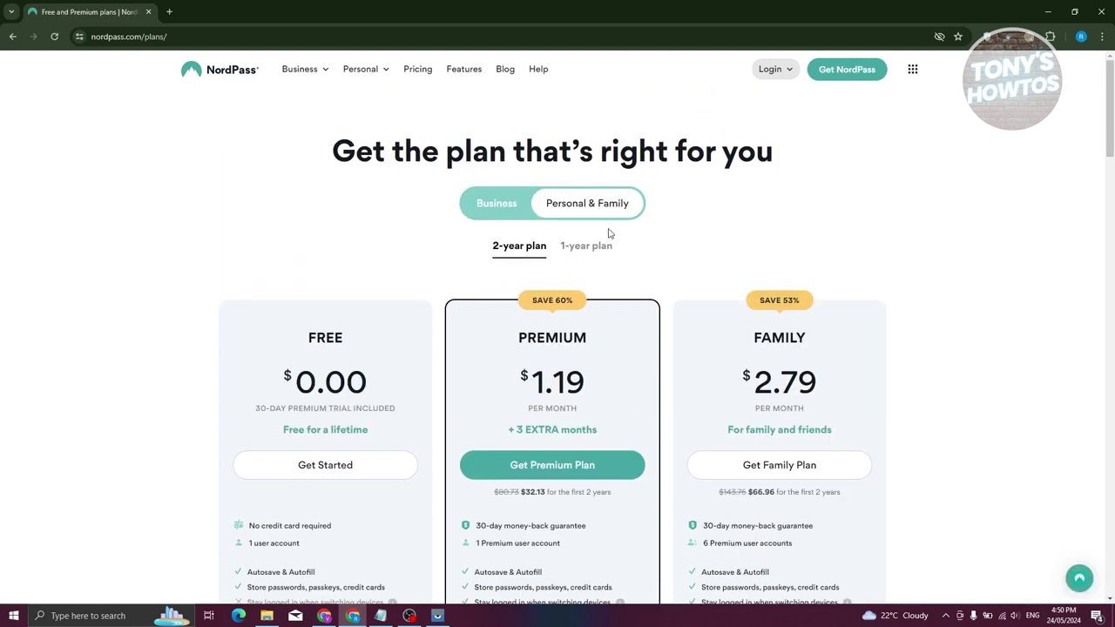
{"action": "scroll", "coordinate": [584, 346], "scroll_direction": "down", "scroll_amount": 2}
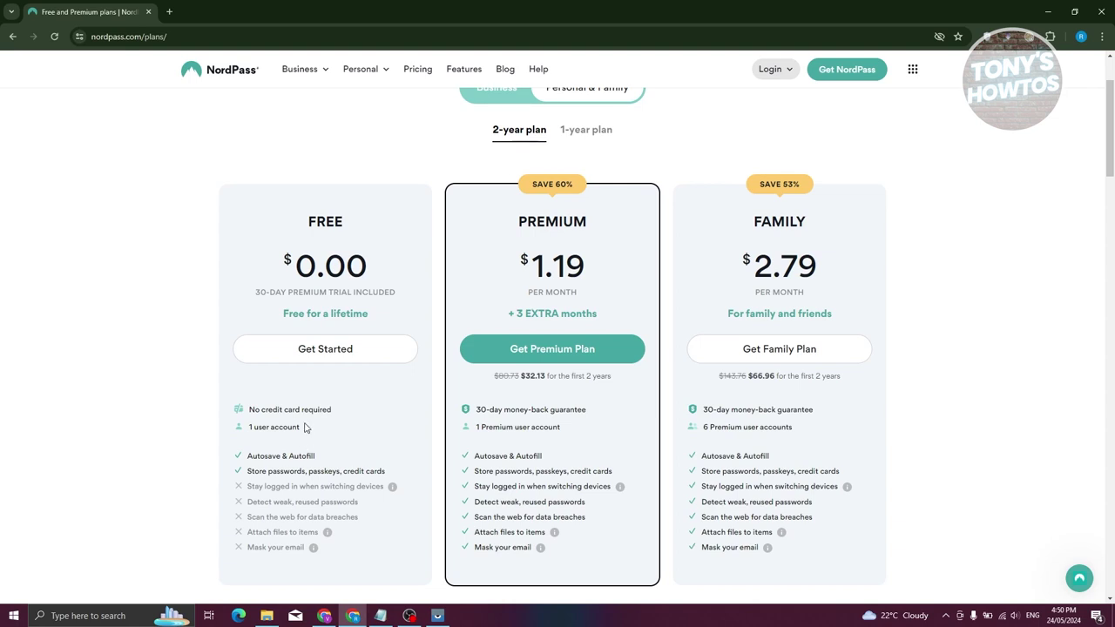
{"action": "left_click", "coordinate": [316, 357]}
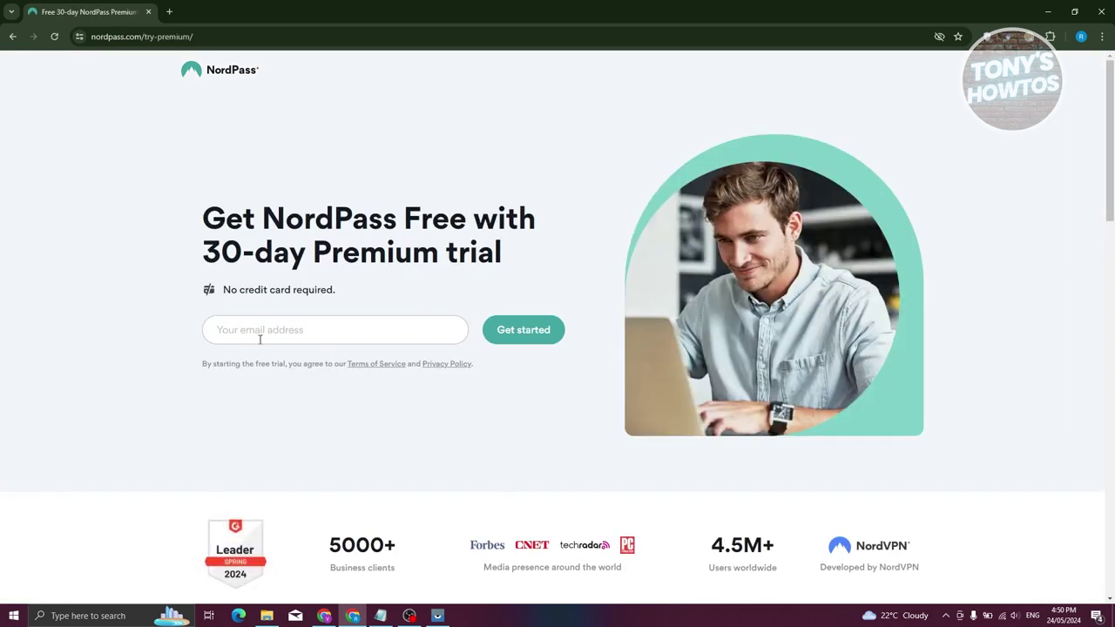
- Autofill the account email into the trial form and submit it
{"action": "left_click", "coordinate": [274, 339]}
{"action": "left_click", "coordinate": [289, 361]}
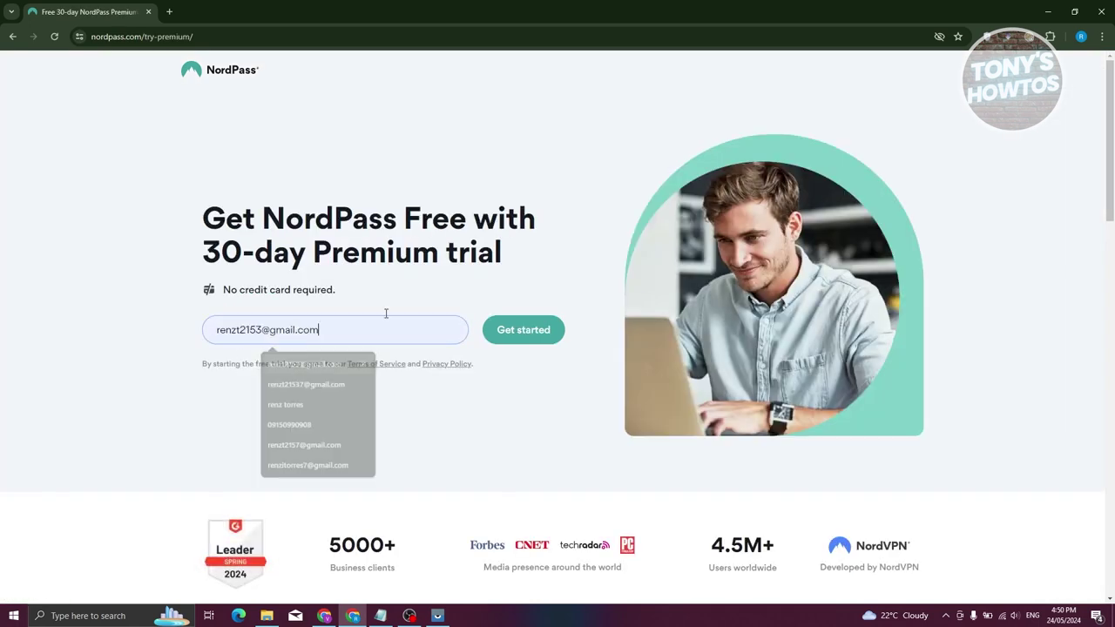
{"action": "left_click", "coordinate": [525, 331]}
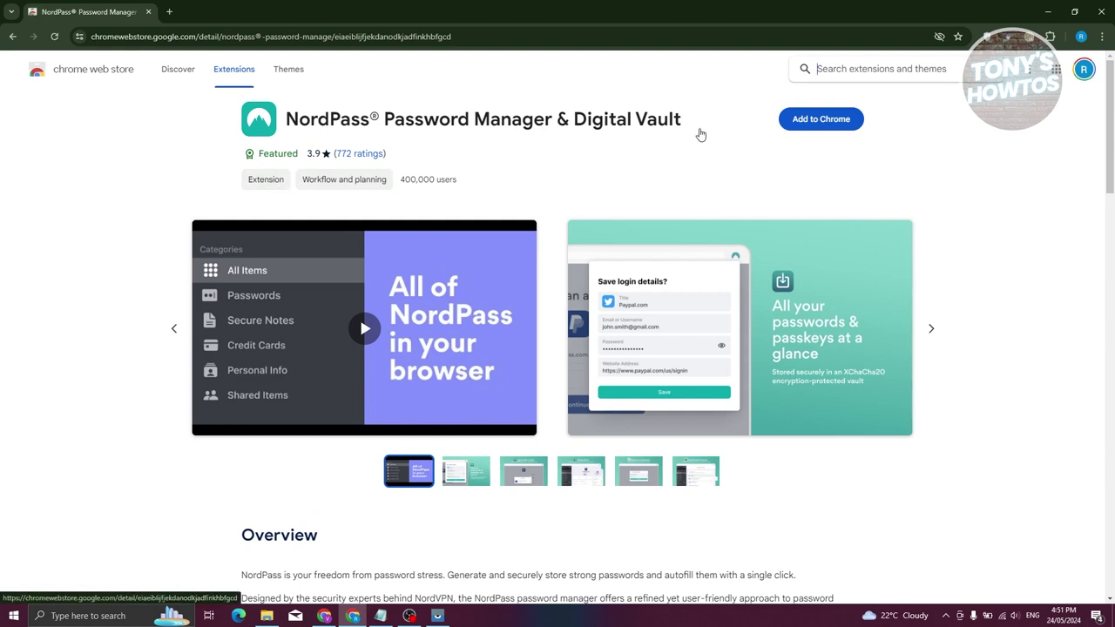
- Add the NordPass Password Manager extension to Chrome and confirm the install
{"action": "left_click", "coordinate": [834, 127]}
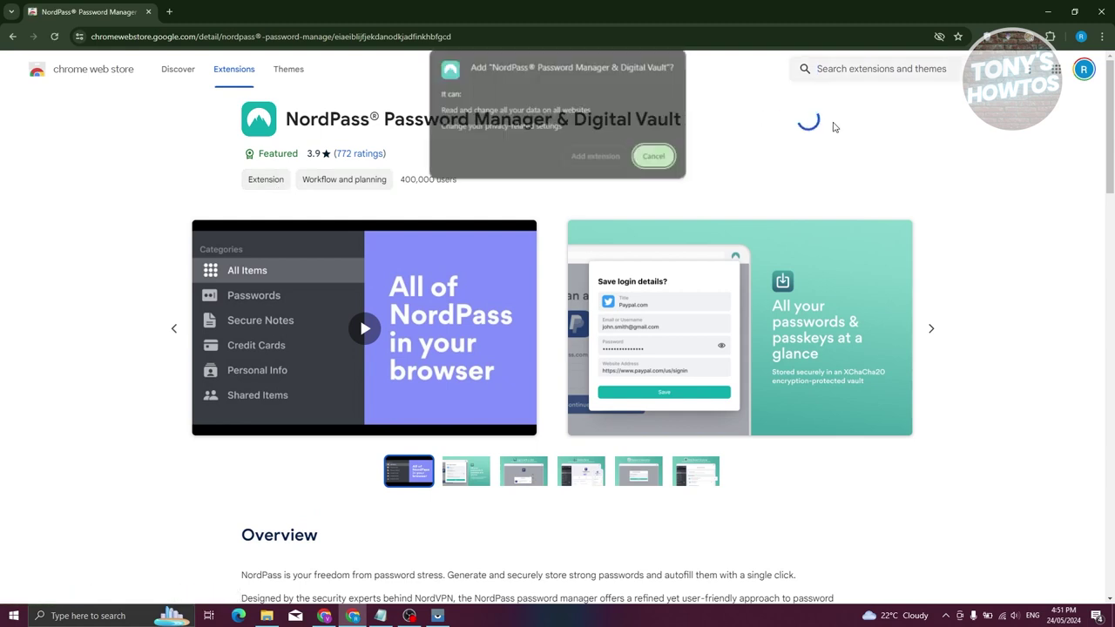
{"action": "left_click", "coordinate": [596, 155]}
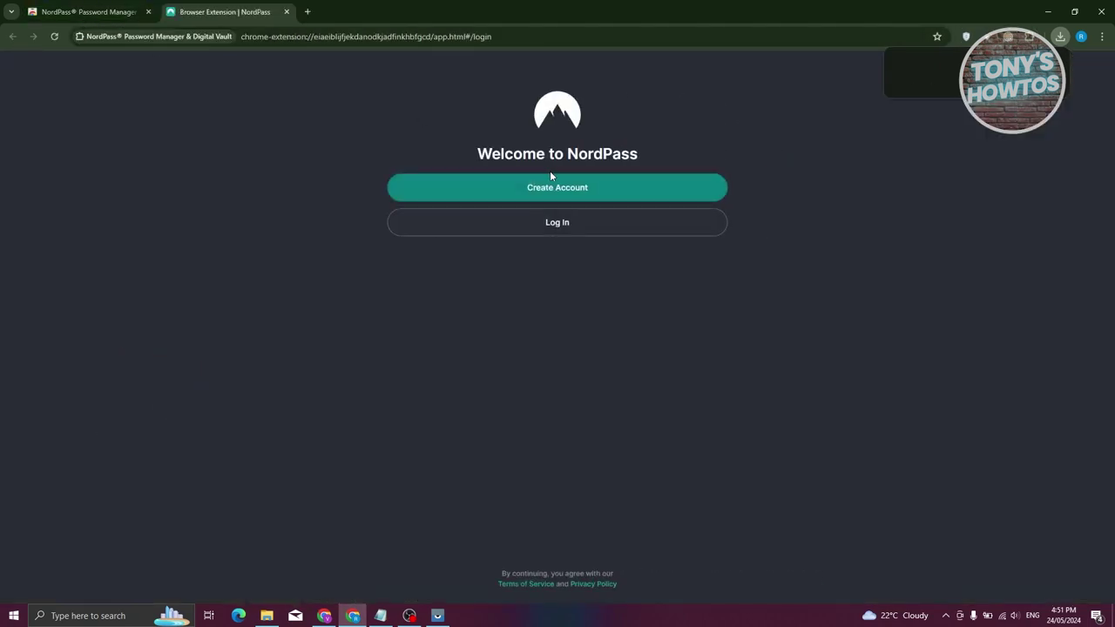
- Create a new NordPass account using Sign up with Google
{"action": "left_click", "coordinate": [490, 183]}
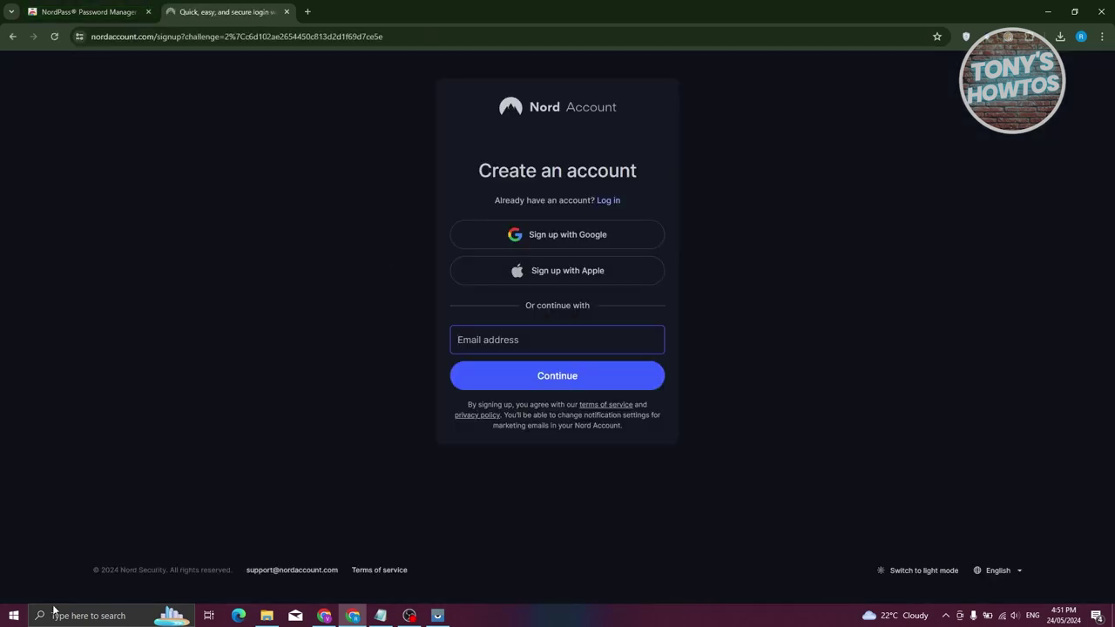
{"action": "left_click", "coordinate": [485, 339]}
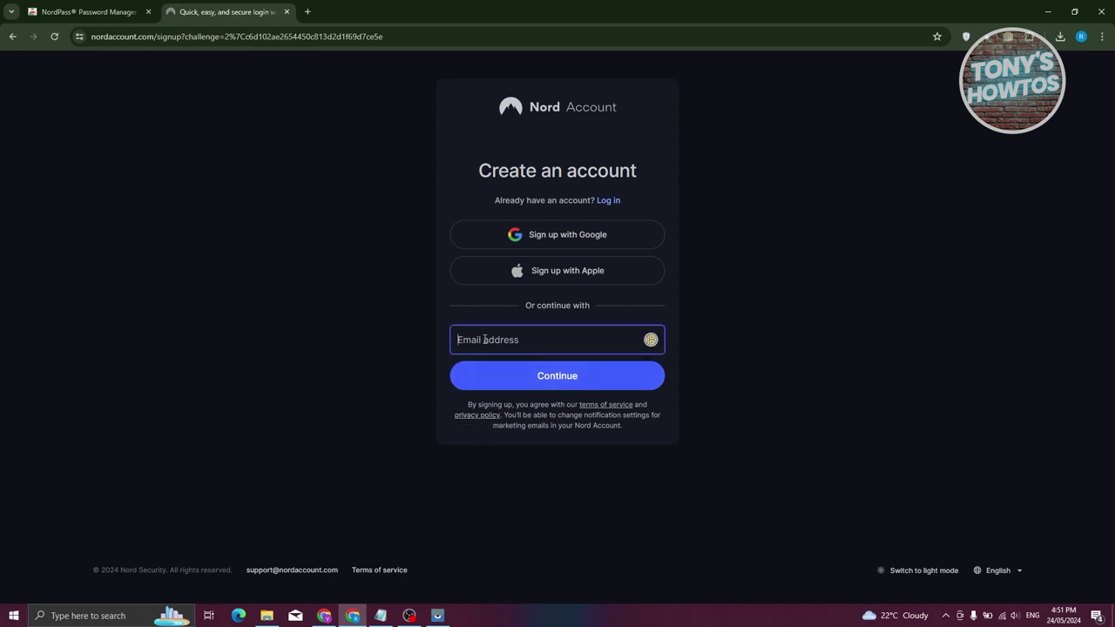
{"action": "left_click", "coordinate": [509, 227]}
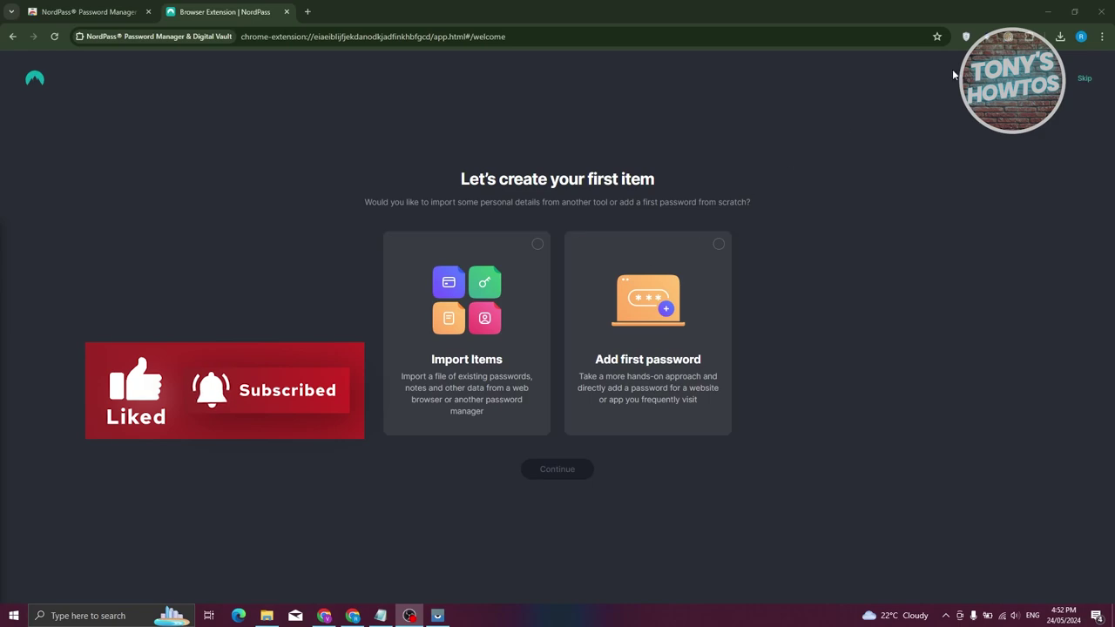
- Skip the first item, step through every onboarding tip, and dismiss the tour
{"action": "left_click", "coordinate": [1084, 78]}
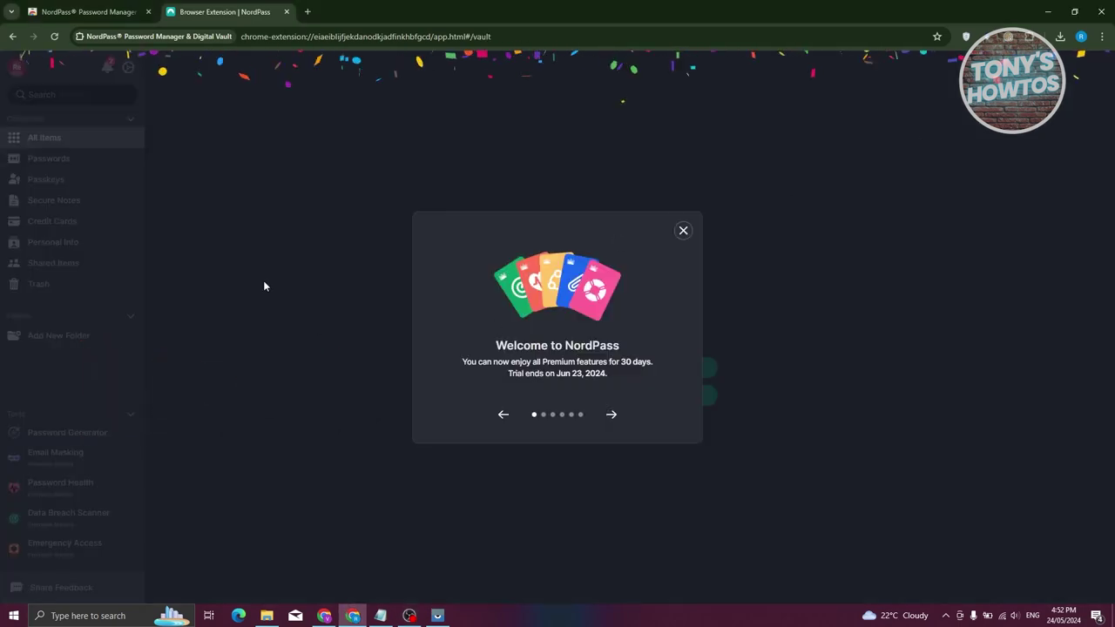
{"action": "left_click", "coordinate": [611, 415]}
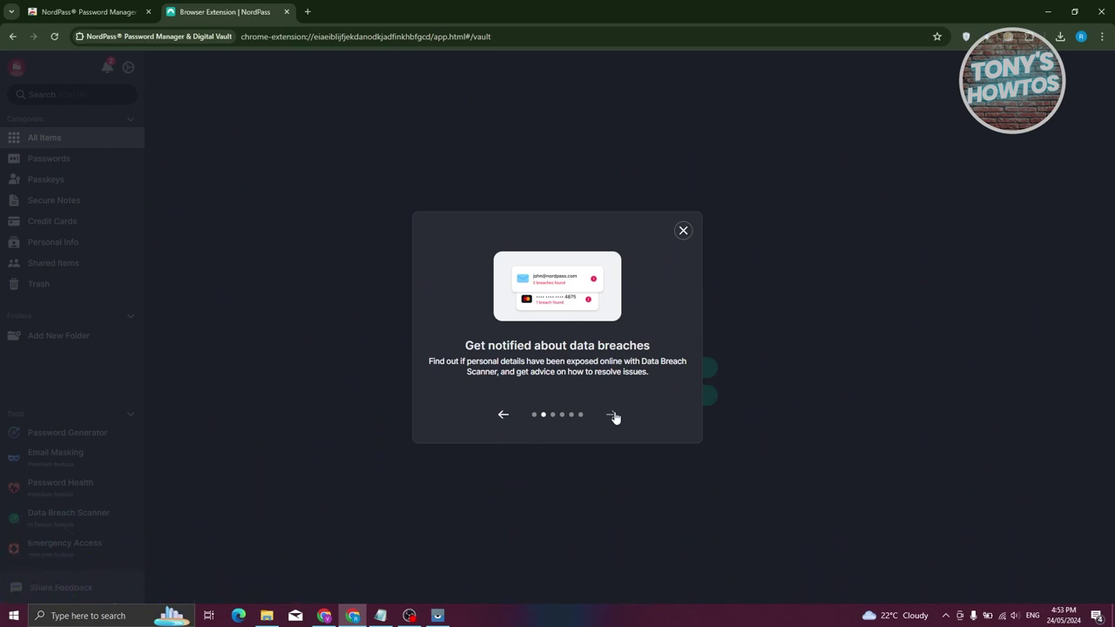
{"action": "left_click", "coordinate": [612, 415]}
{"action": "left_click", "coordinate": [612, 416]}
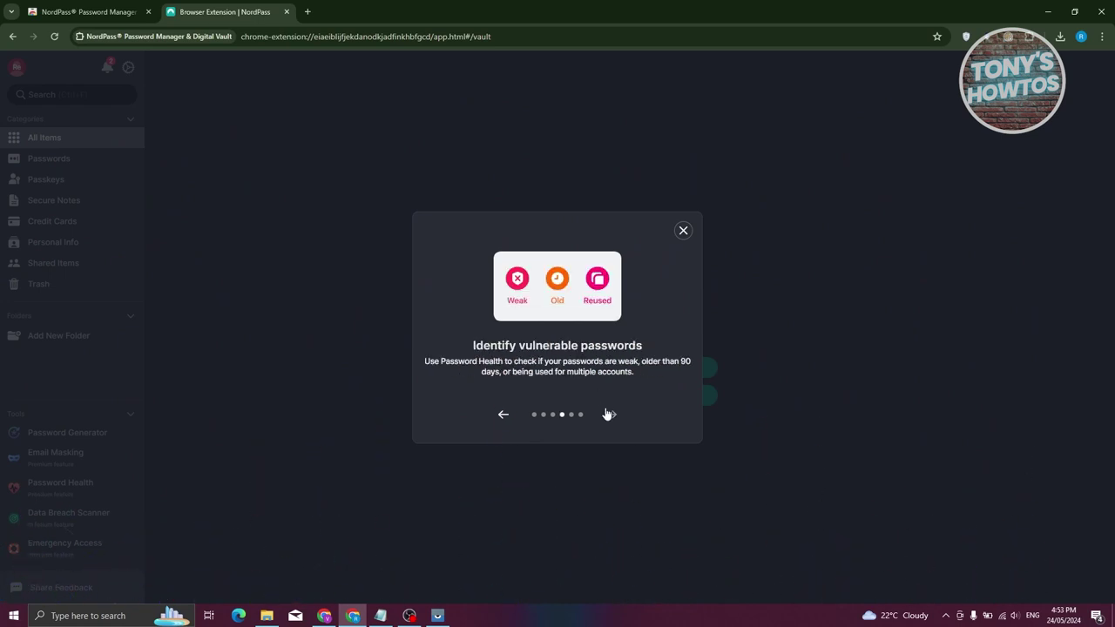
{"action": "left_click", "coordinate": [612, 416]}
{"action": "left_click", "coordinate": [612, 416]}
{"action": "left_click", "coordinate": [683, 230]}
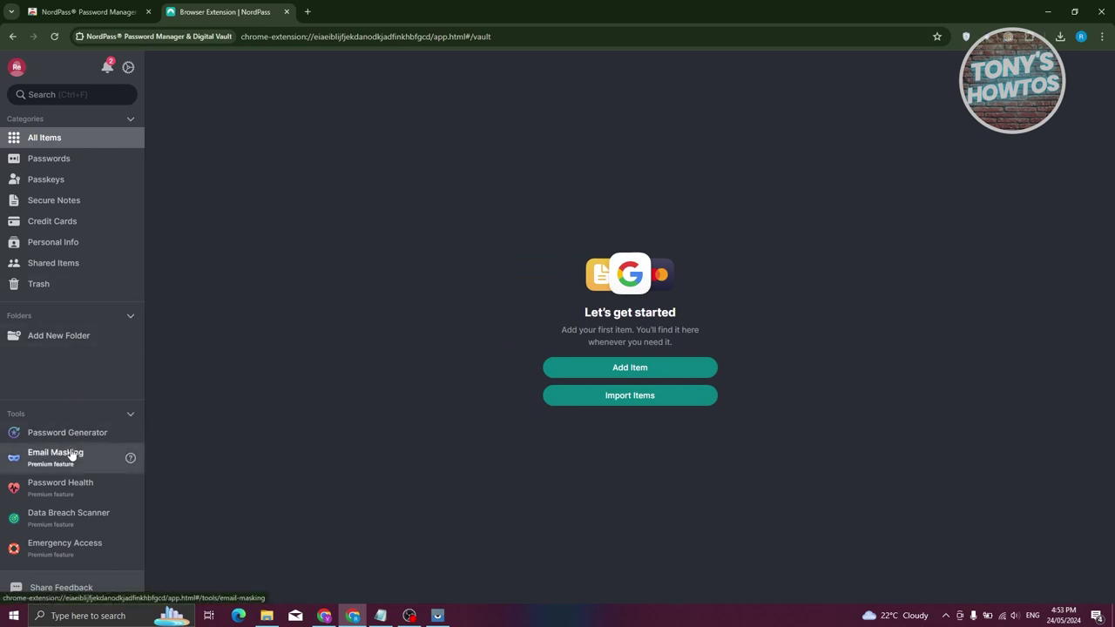
- Browse the account menu's Switch account list and the Invite a friend referral page
{"action": "left_click", "coordinate": [16, 67]}
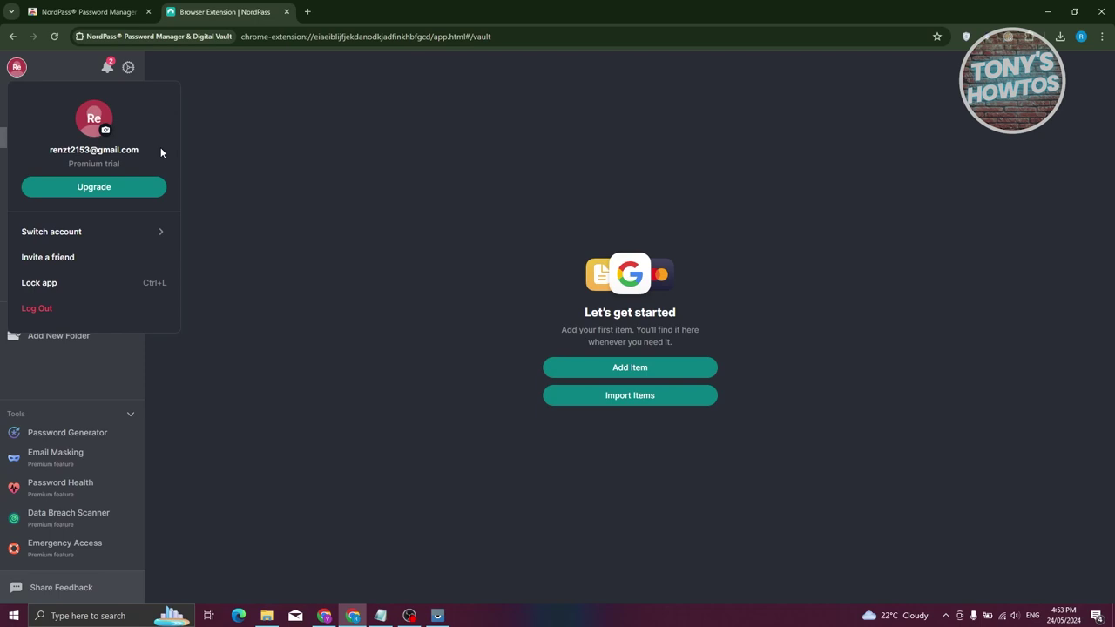
{"action": "left_click", "coordinate": [96, 232]}
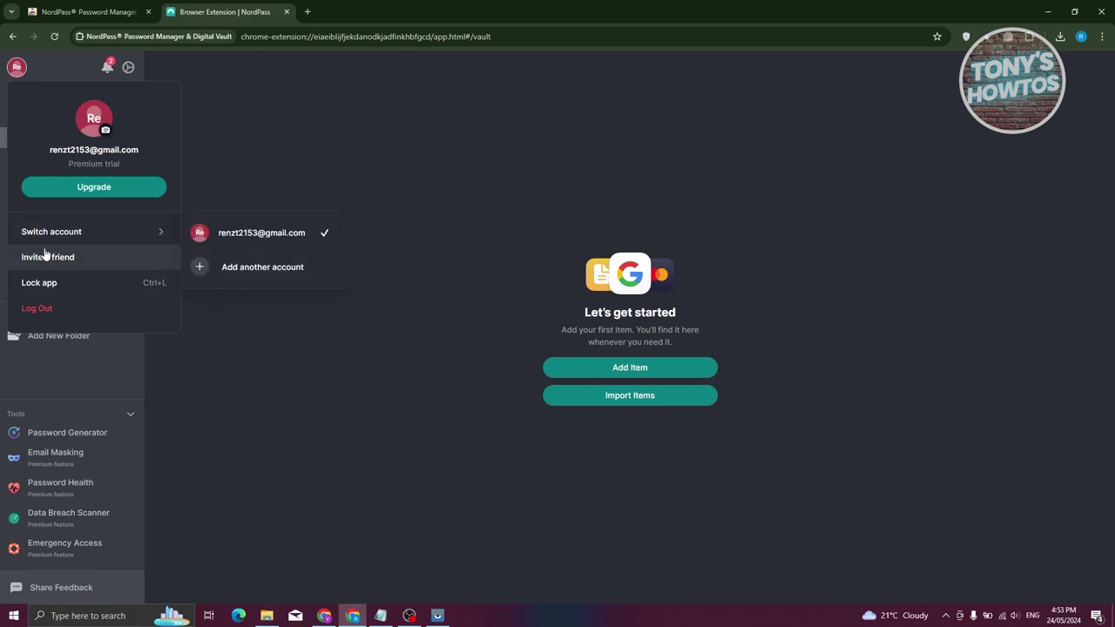
{"action": "left_click", "coordinate": [106, 257]}
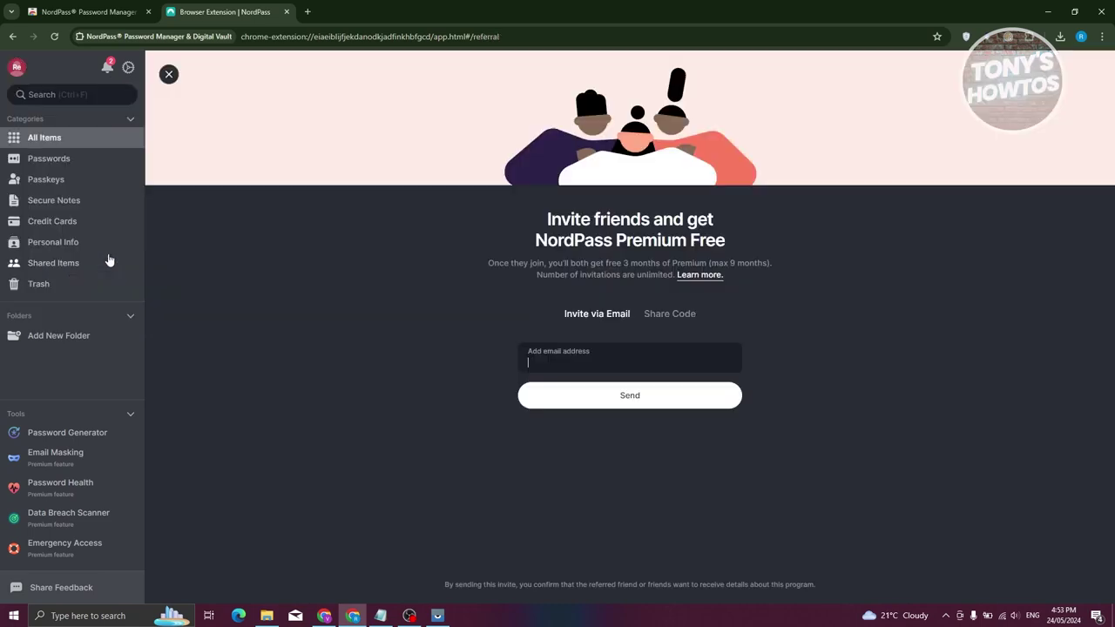
{"action": "left_click", "coordinate": [17, 67]}
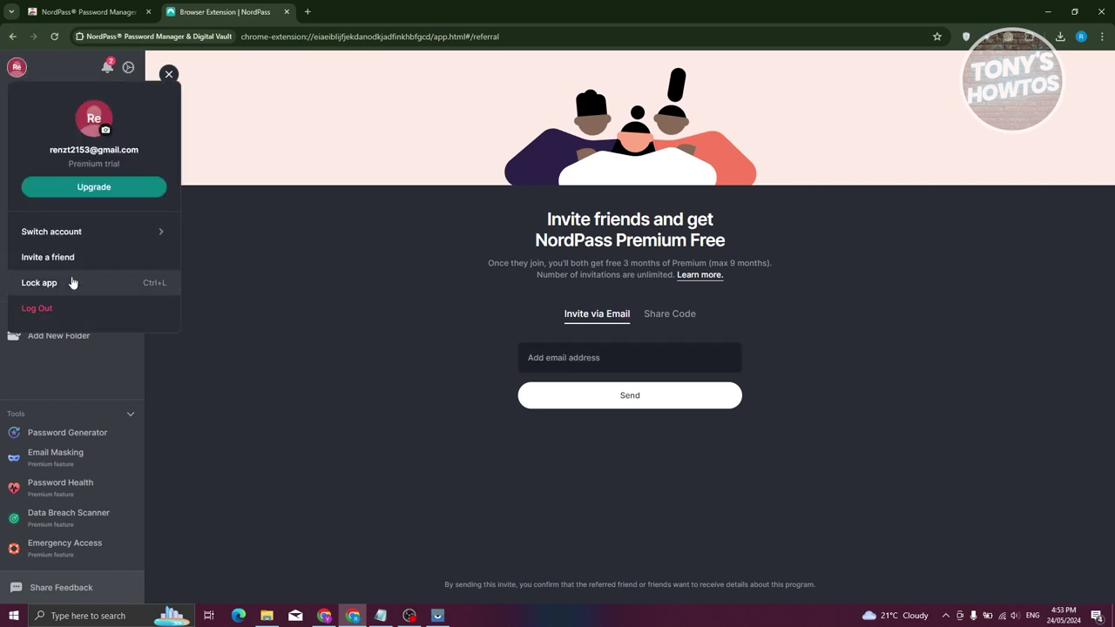
{"action": "left_click", "coordinate": [255, 360]}
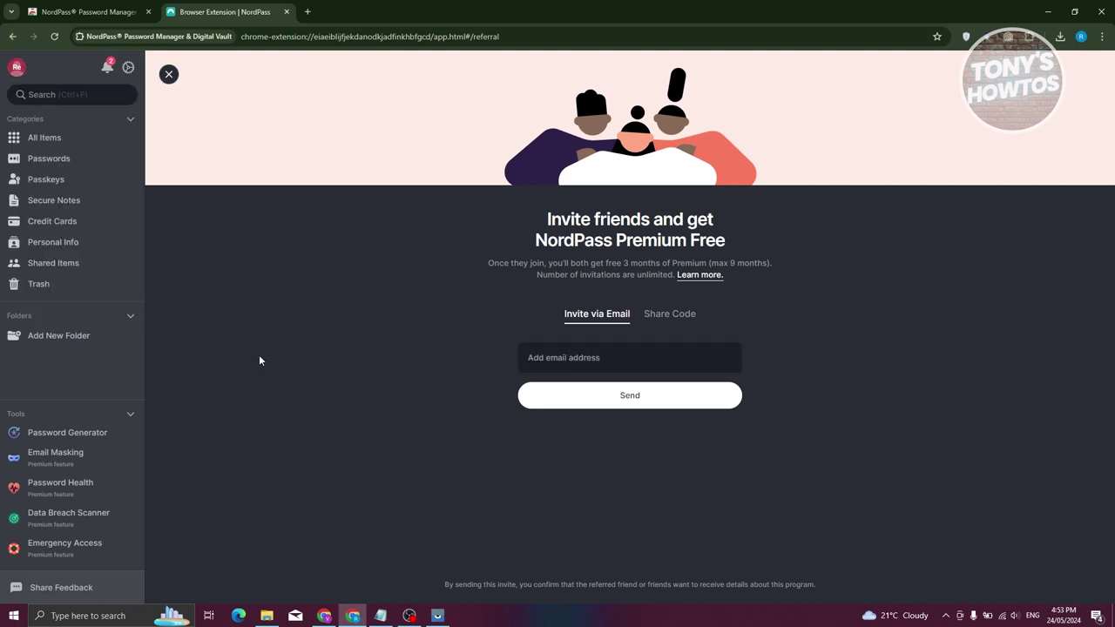
- Check the notifications panel, then go to the Settings page
{"action": "left_click", "coordinate": [108, 68]}
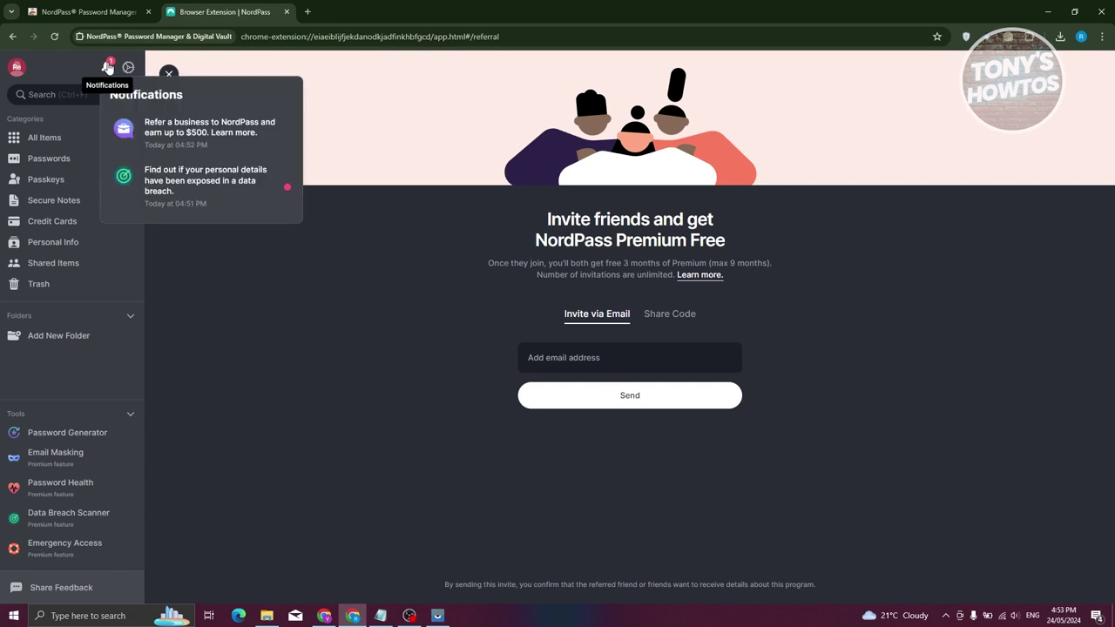
{"action": "left_click", "coordinate": [209, 257]}
{"action": "left_click", "coordinate": [128, 69]}
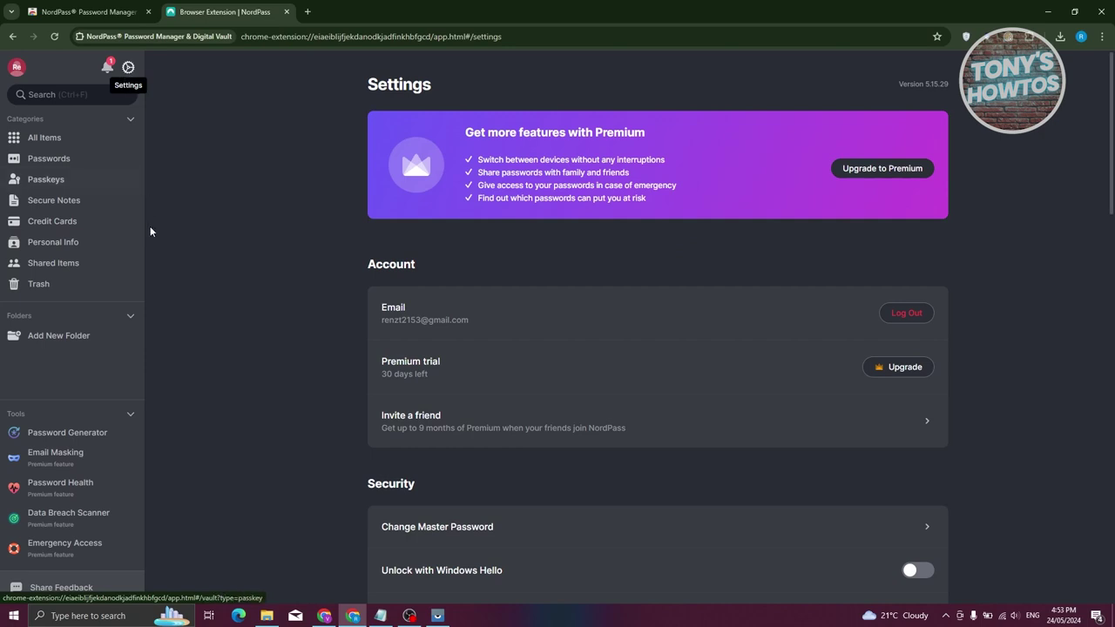
- Review the Settings page, then return to the empty All Items vault
{"action": "scroll", "coordinate": [270, 442], "scroll_direction": "down", "scroll_amount": 2}
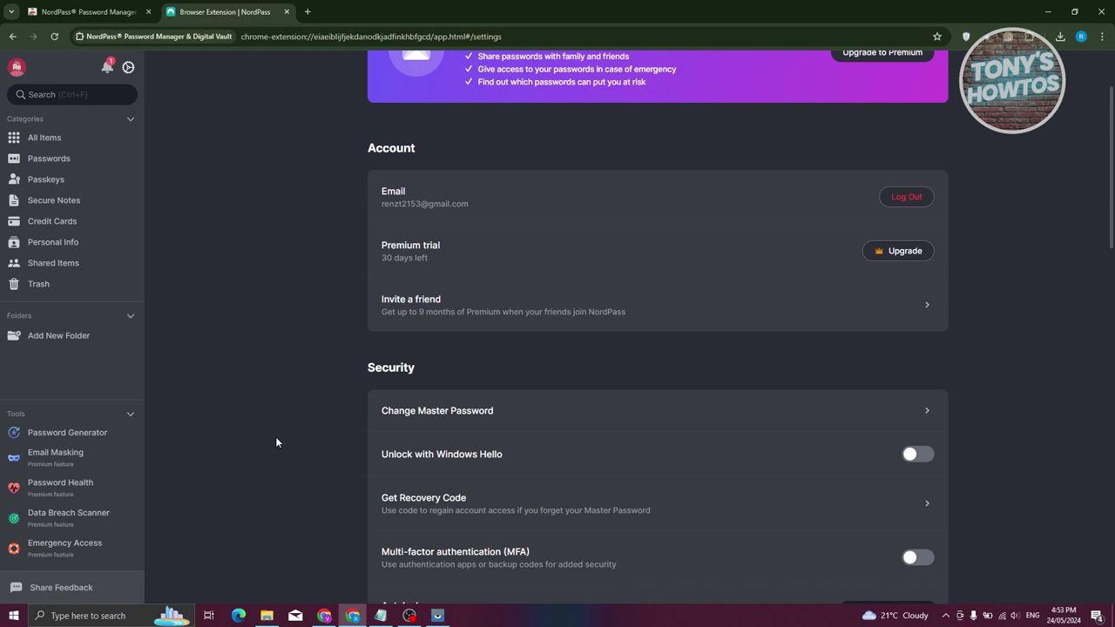
{"action": "scroll", "coordinate": [275, 453], "scroll_direction": "down", "scroll_amount": 2}
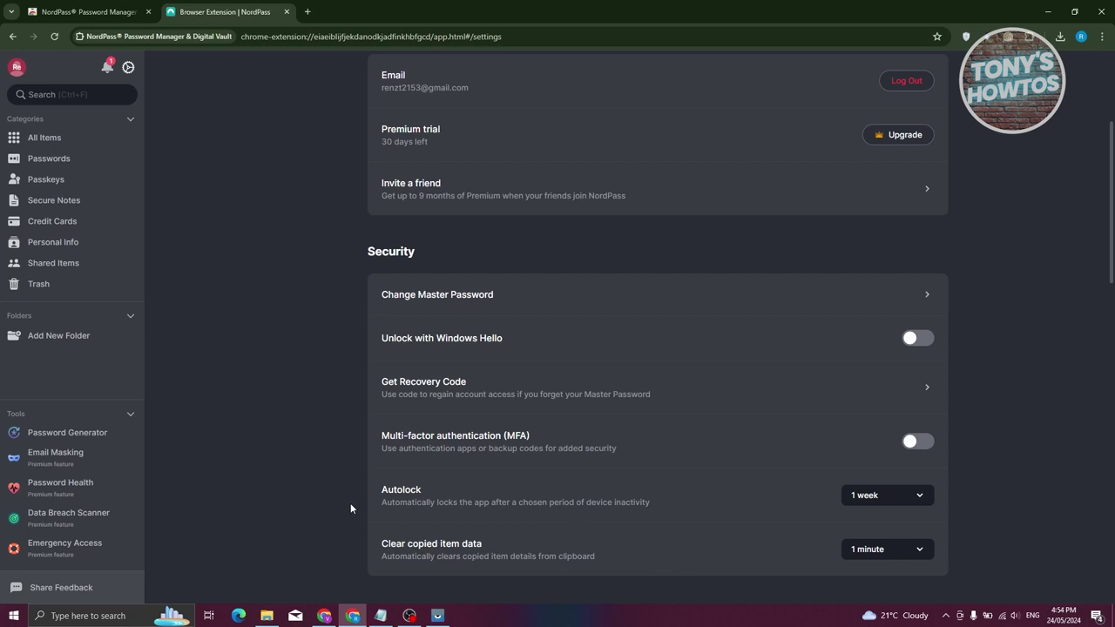
{"action": "left_click", "coordinate": [77, 147]}
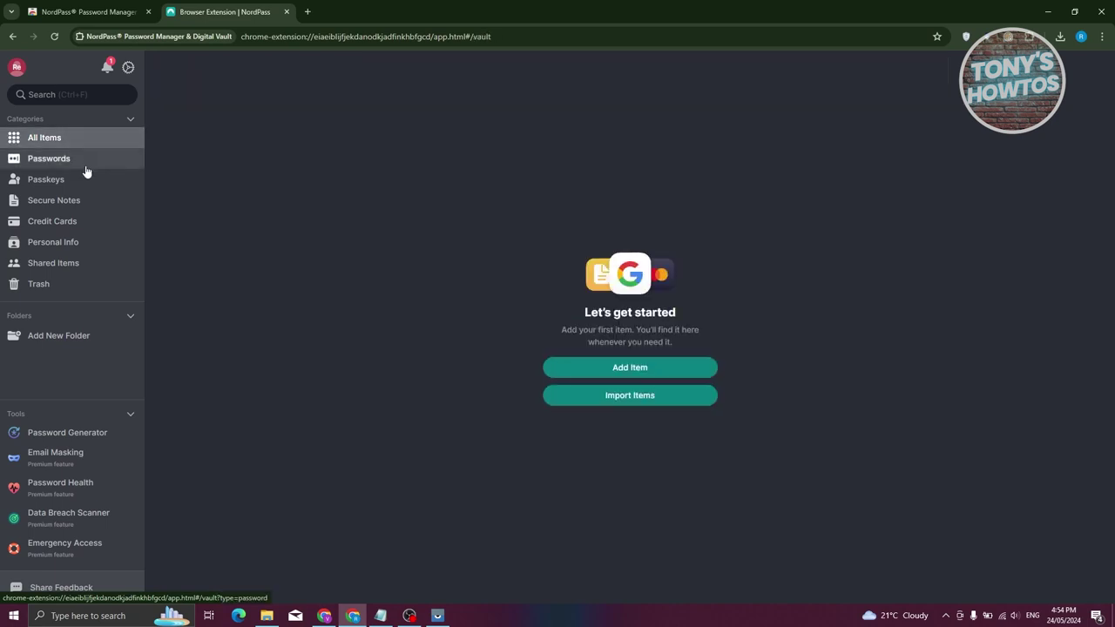
- Add a folder named 'Secret Folder' and save it
{"action": "left_click", "coordinate": [83, 339]}
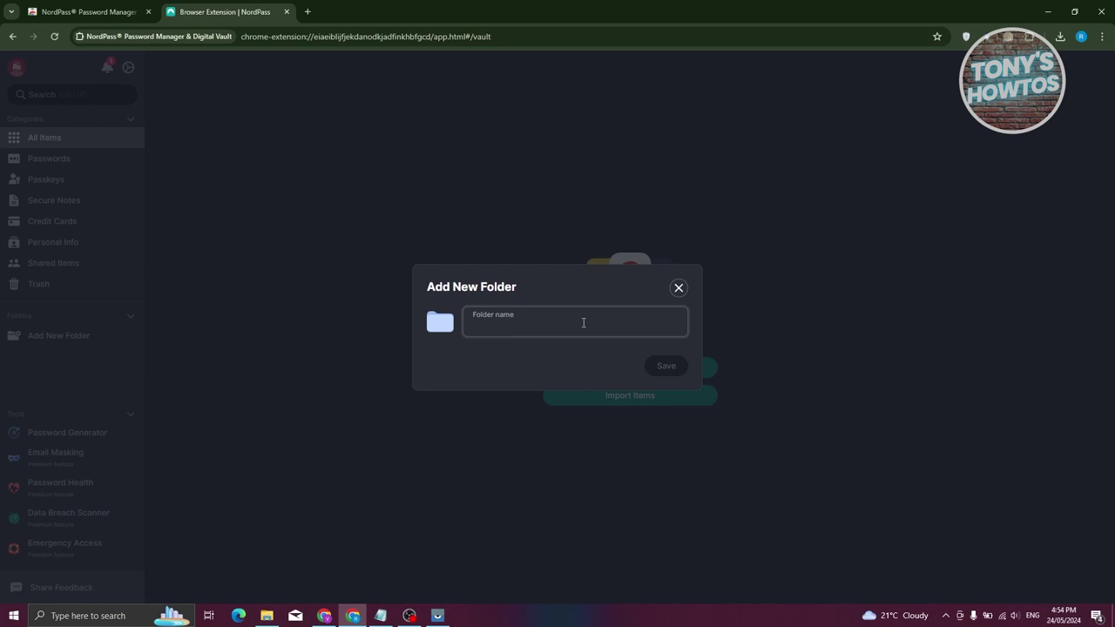
{"action": "type", "text": "Secret"}
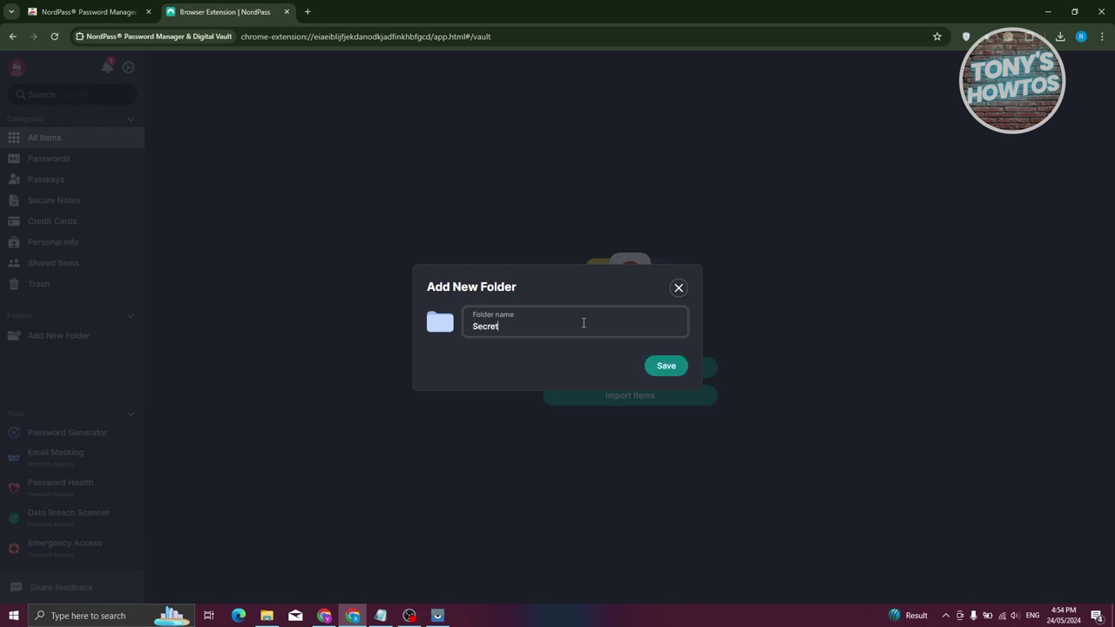
{"action": "type", "text": " Folder"}
{"action": "left_click", "coordinate": [666, 368]}
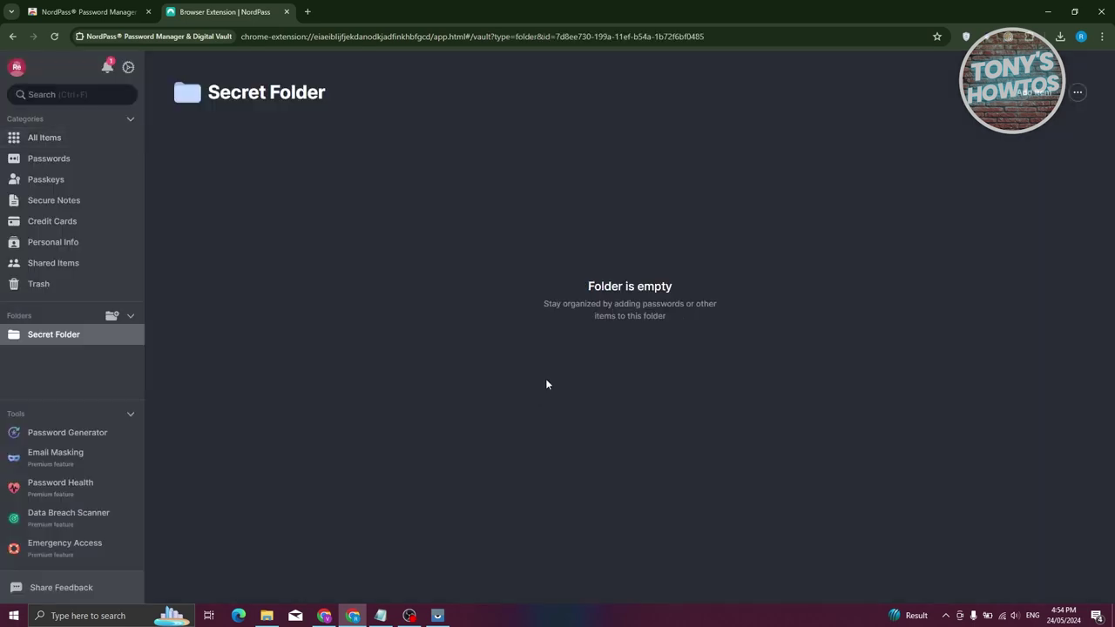
{"action": "mouse_move", "coordinate": [77, 337]}
- Check the empty Secret Folder, then start a new Facebook.com password item
{"action": "left_click", "coordinate": [33, 141]}
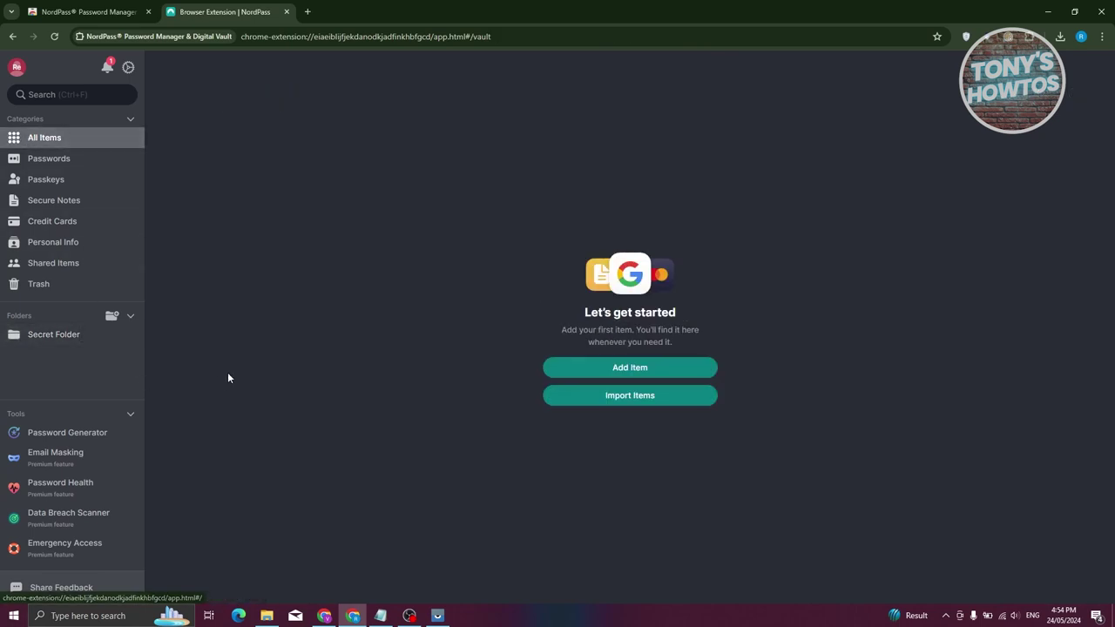
{"action": "left_click", "coordinate": [48, 339]}
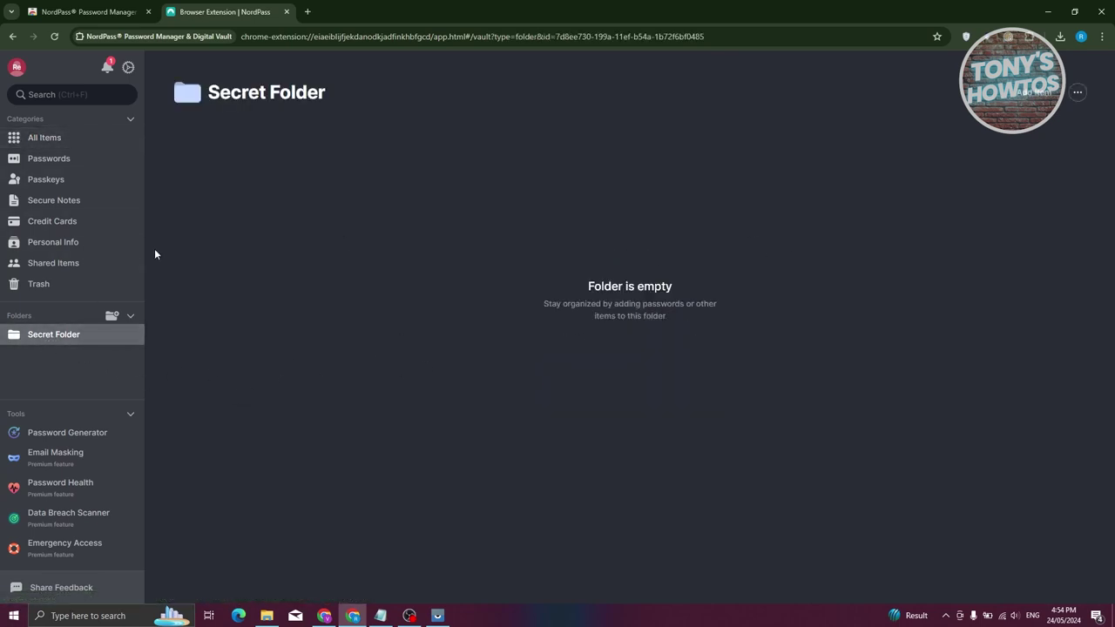
{"action": "left_click", "coordinate": [70, 139]}
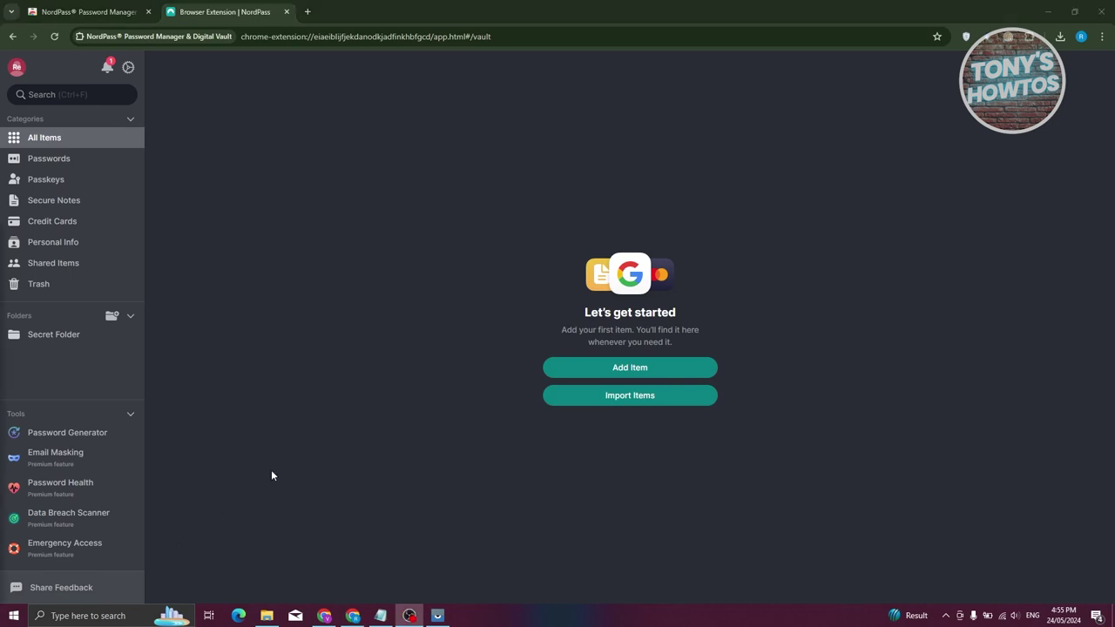
{"action": "left_click", "coordinate": [616, 366]}
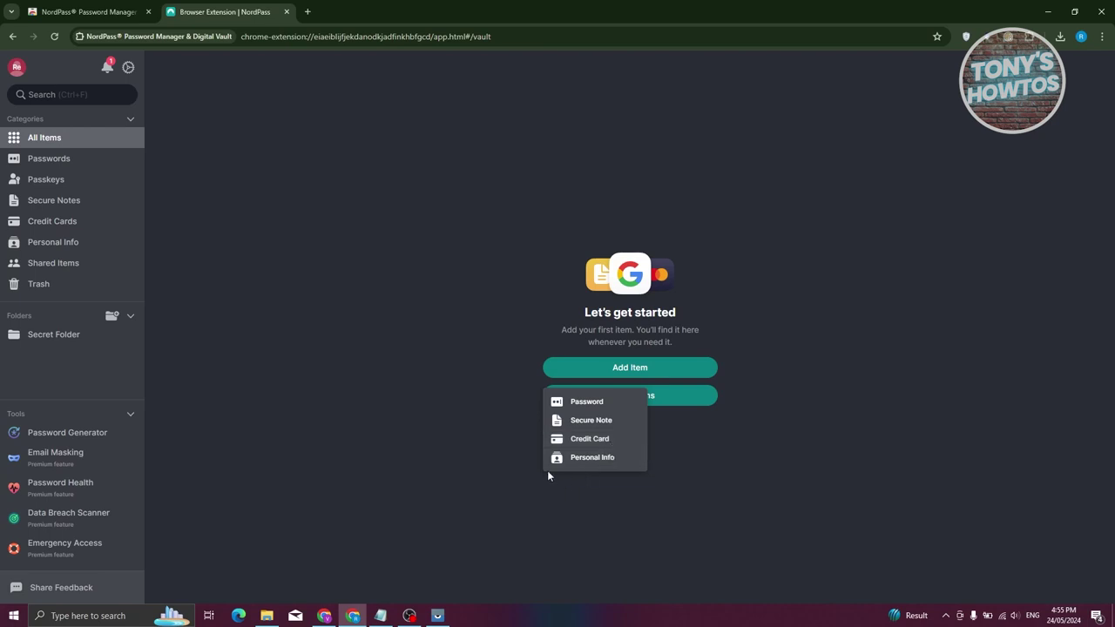
{"action": "left_click", "coordinate": [587, 403]}
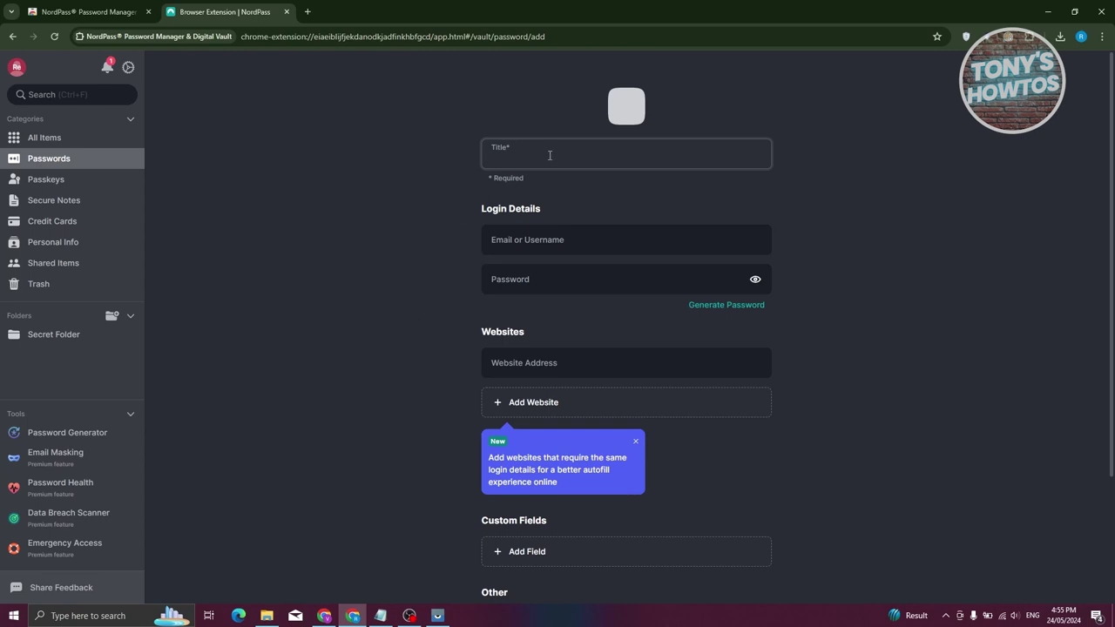
{"action": "type", "text": "F"}
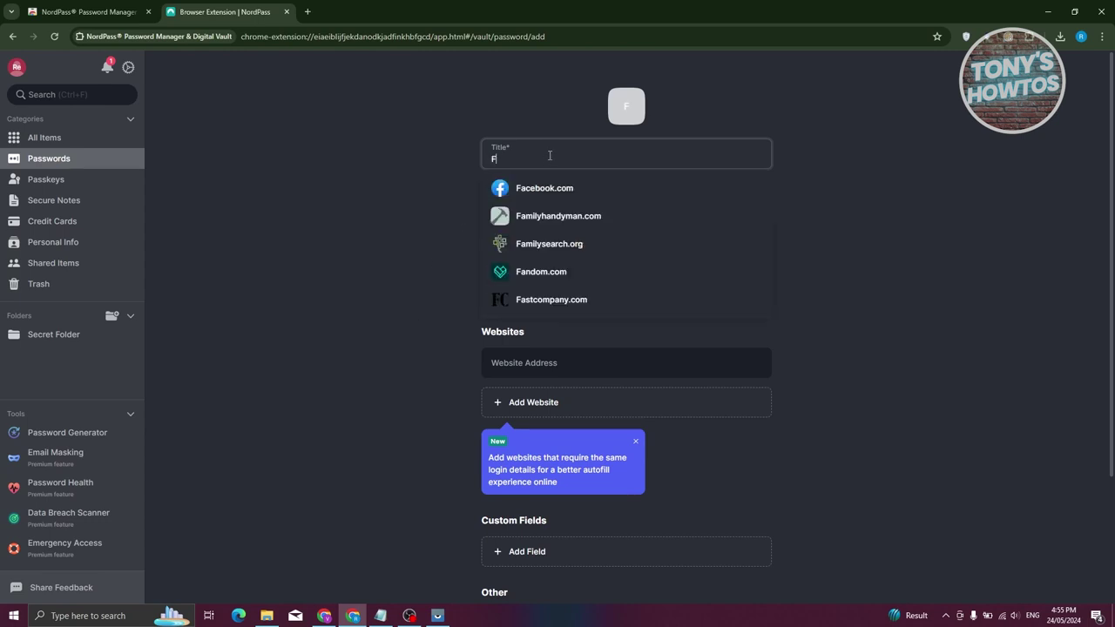
{"action": "left_click", "coordinate": [563, 189]}
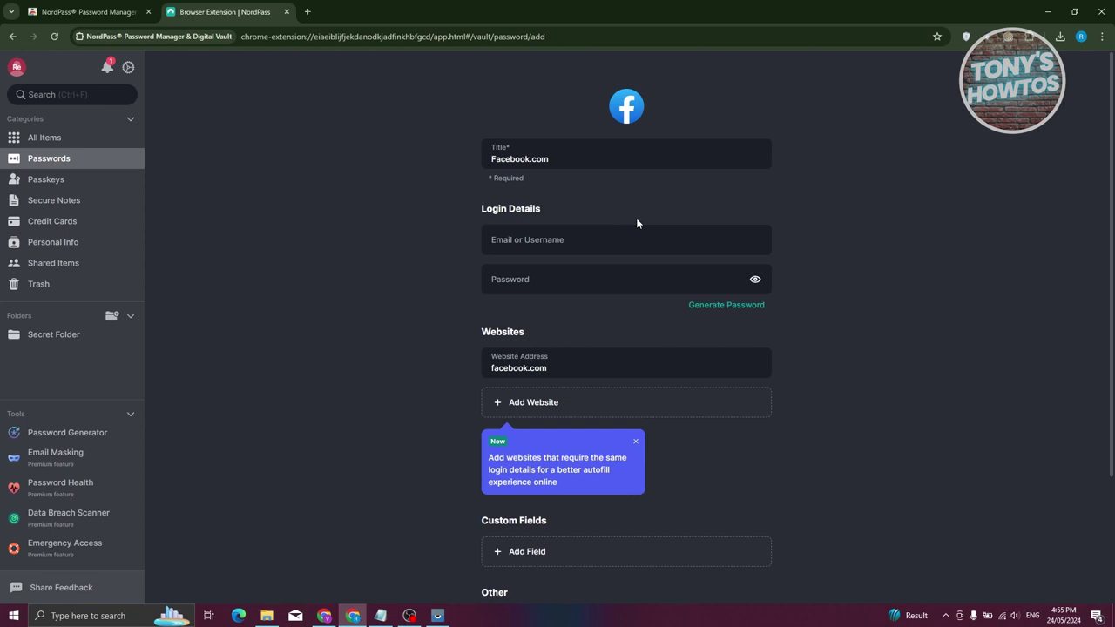
- Enter the login email and a moderate-strength password for the Facebook.com item
{"action": "left_click", "coordinate": [571, 244]}
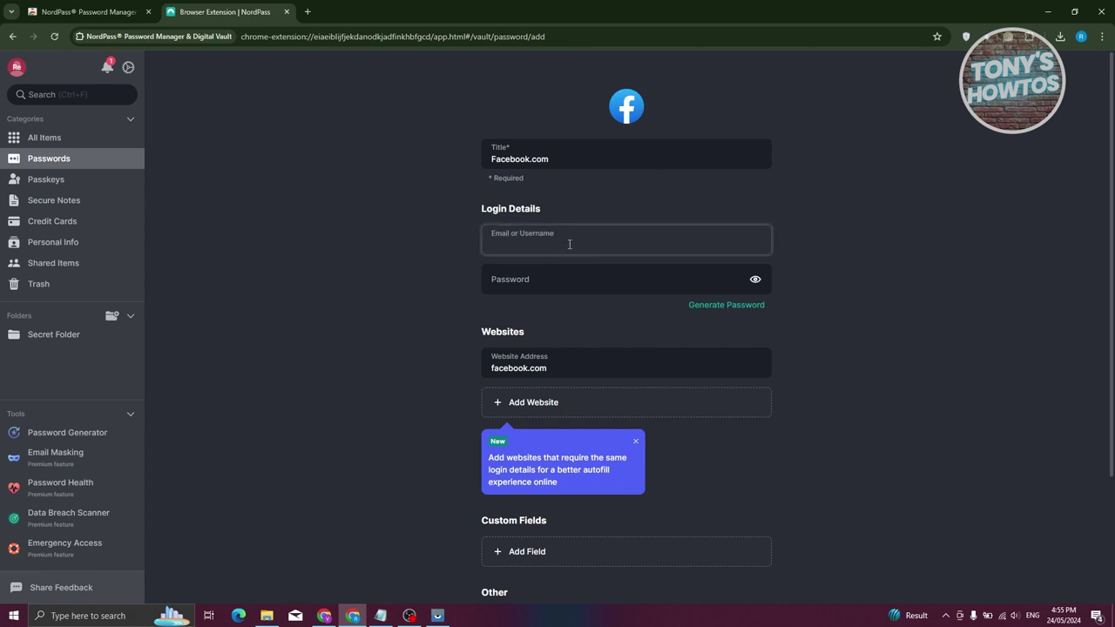
{"action": "type", "text": "email@email.com"}
{"action": "left_click", "coordinate": [577, 284]}
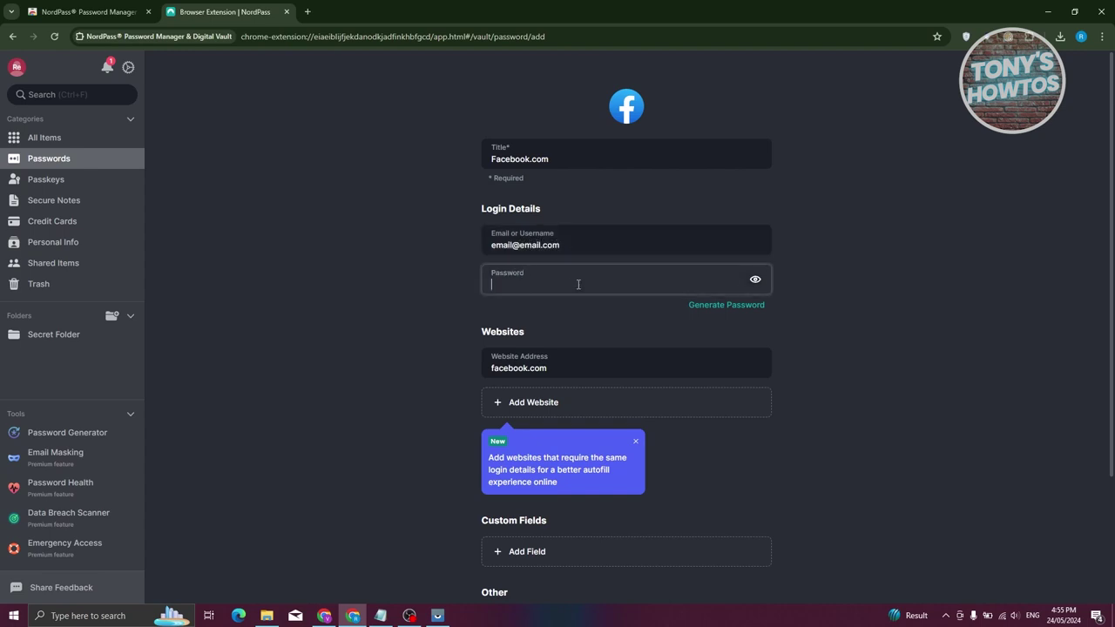
{"action": "type", "text": "12345612345678abc"}
{"action": "left_click", "coordinate": [926, 289]}
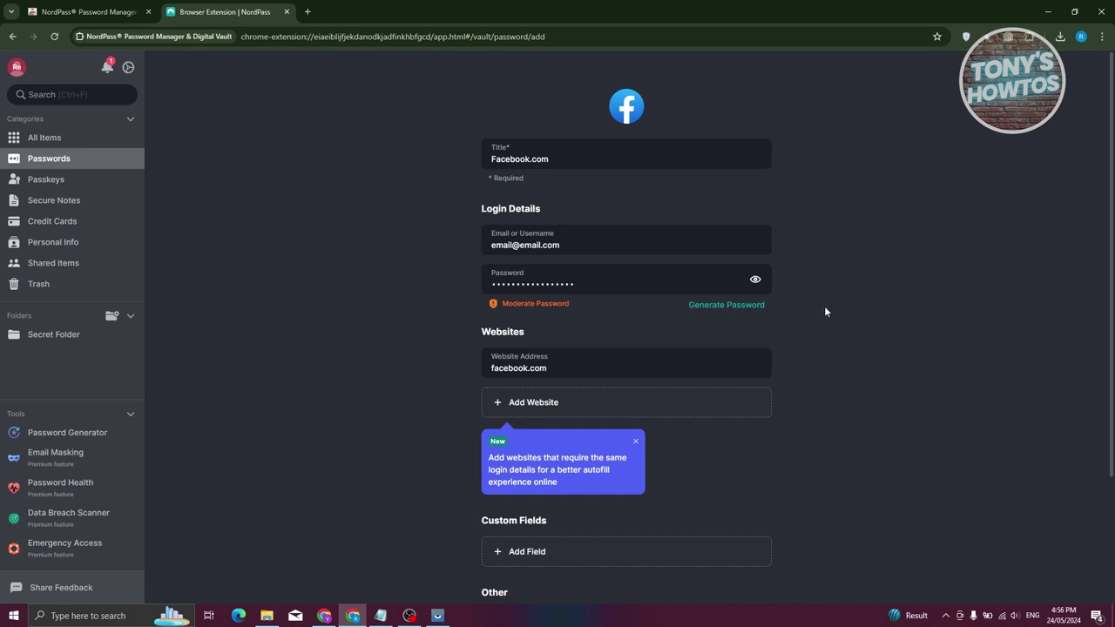
{"action": "left_click", "coordinate": [727, 306]}
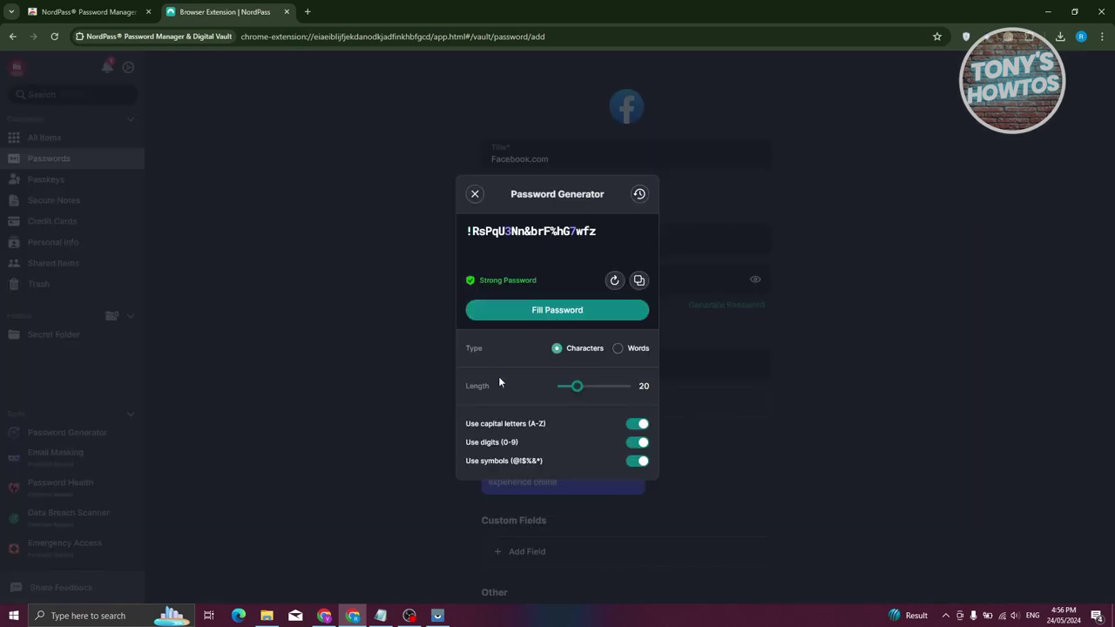
{"action": "left_click_drag", "start_coordinate": [471, 231], "coordinate": [640, 229]}
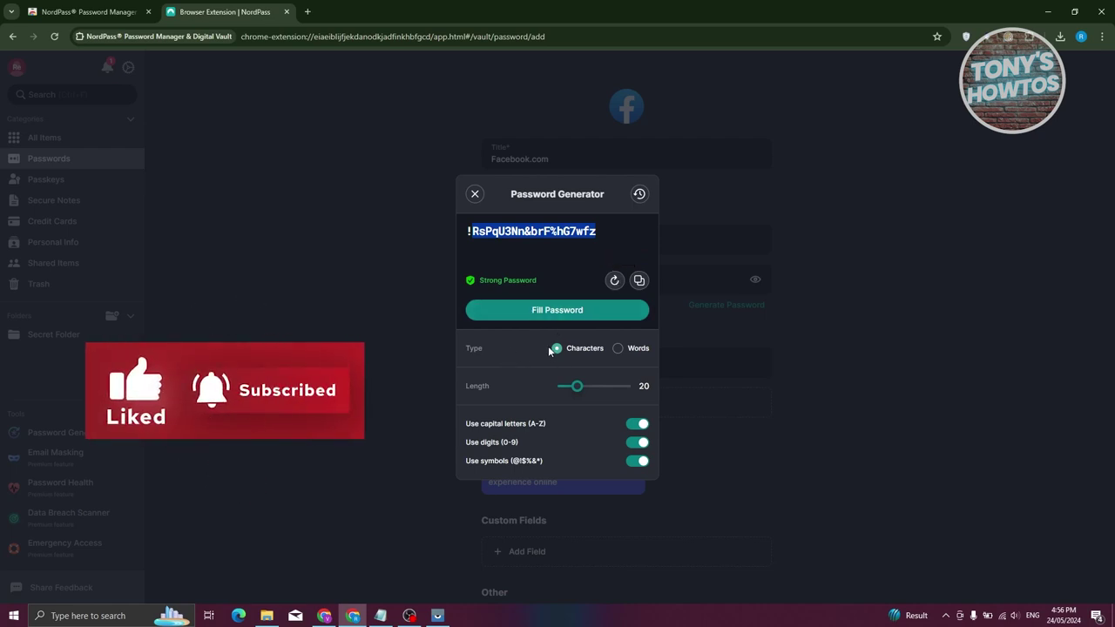
{"action": "left_click", "coordinate": [634, 349]}
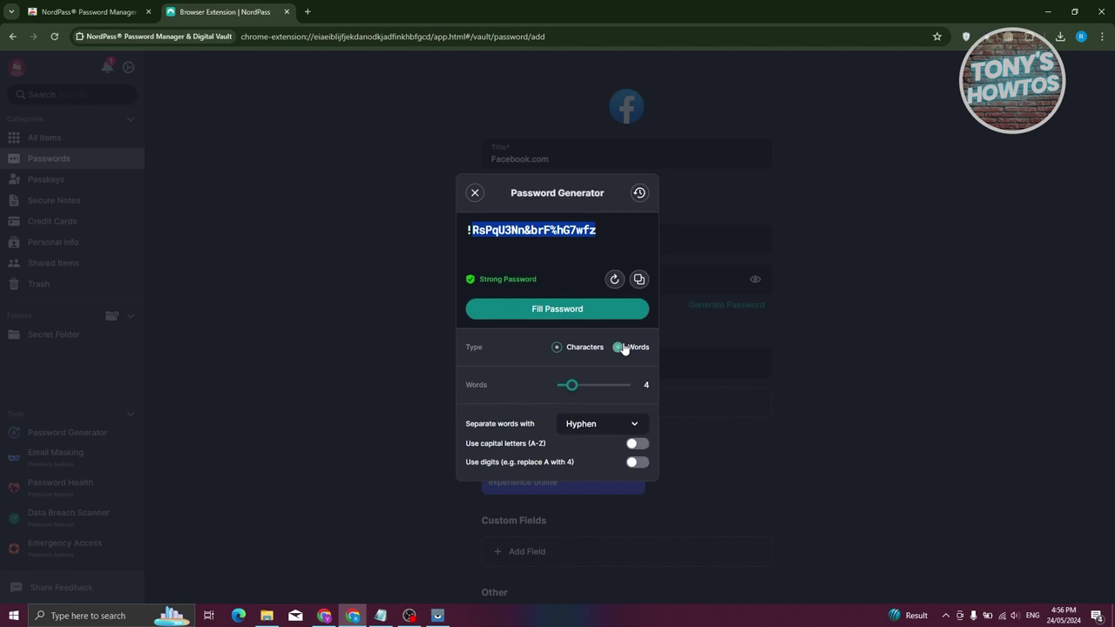
{"action": "left_click", "coordinate": [559, 348]}
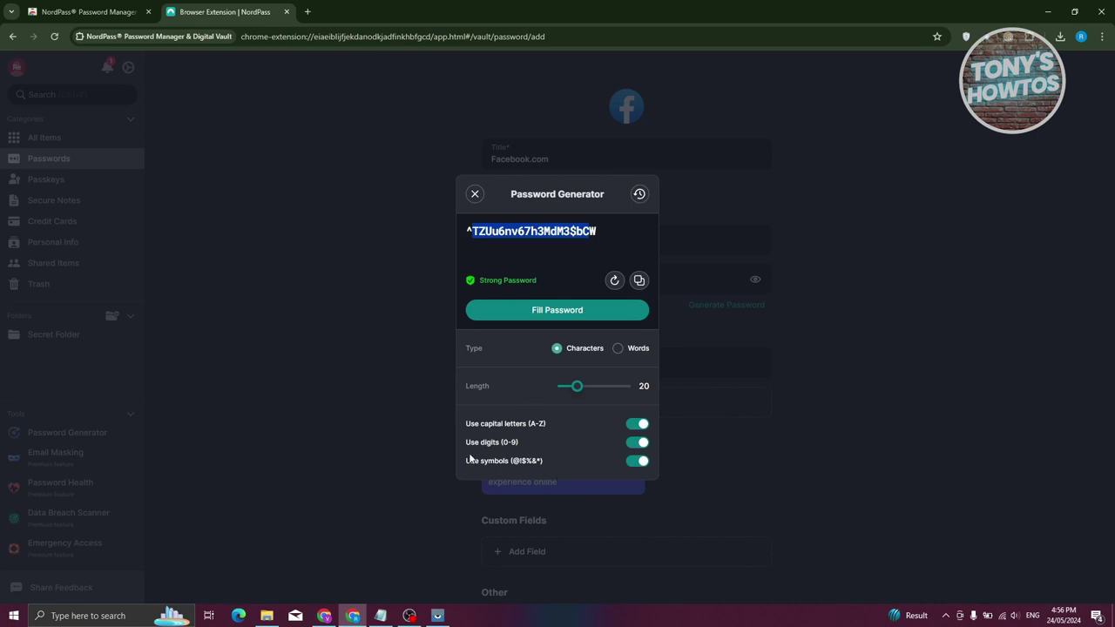
{"action": "left_click", "coordinate": [641, 196]}
{"action": "left_click", "coordinate": [478, 199]}
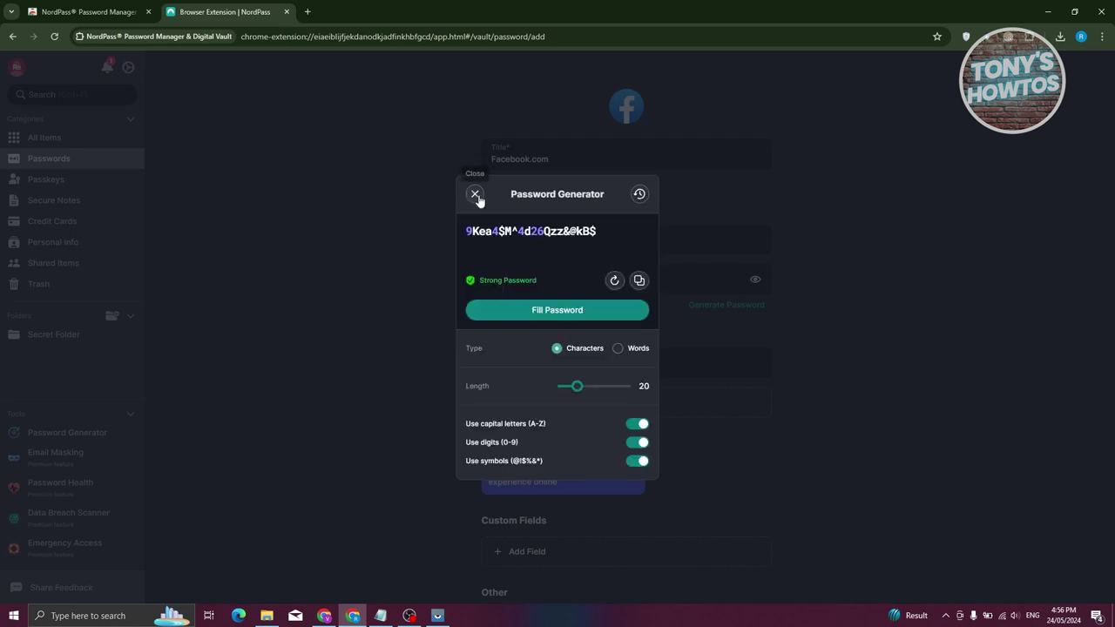
{"action": "left_click", "coordinate": [615, 281]}
{"action": "left_click", "coordinate": [616, 280]}
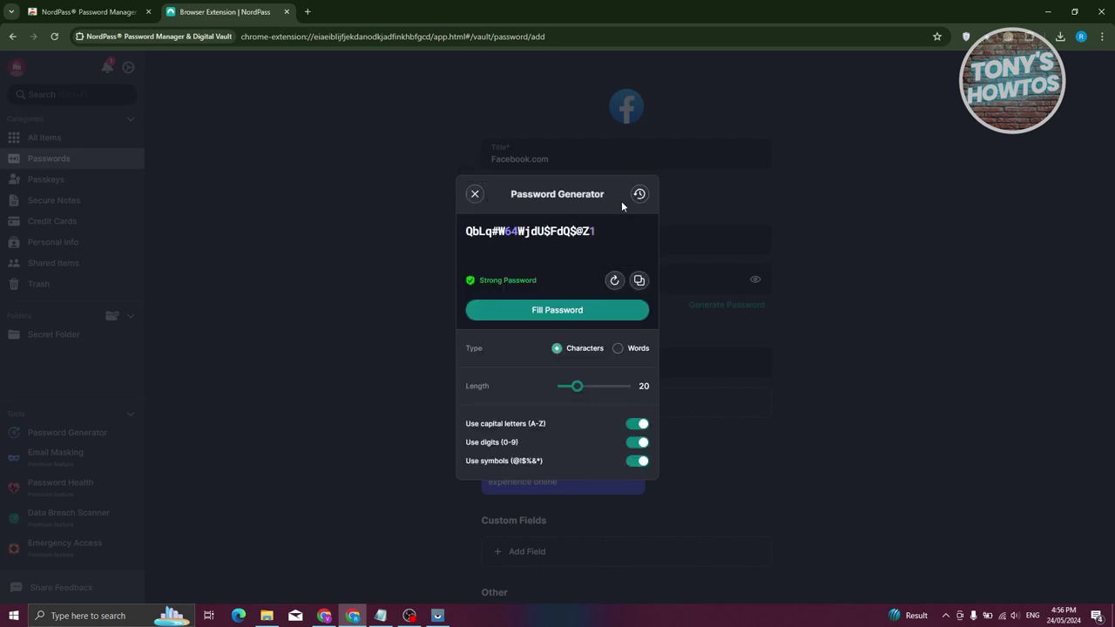
{"action": "left_click", "coordinate": [639, 195]}
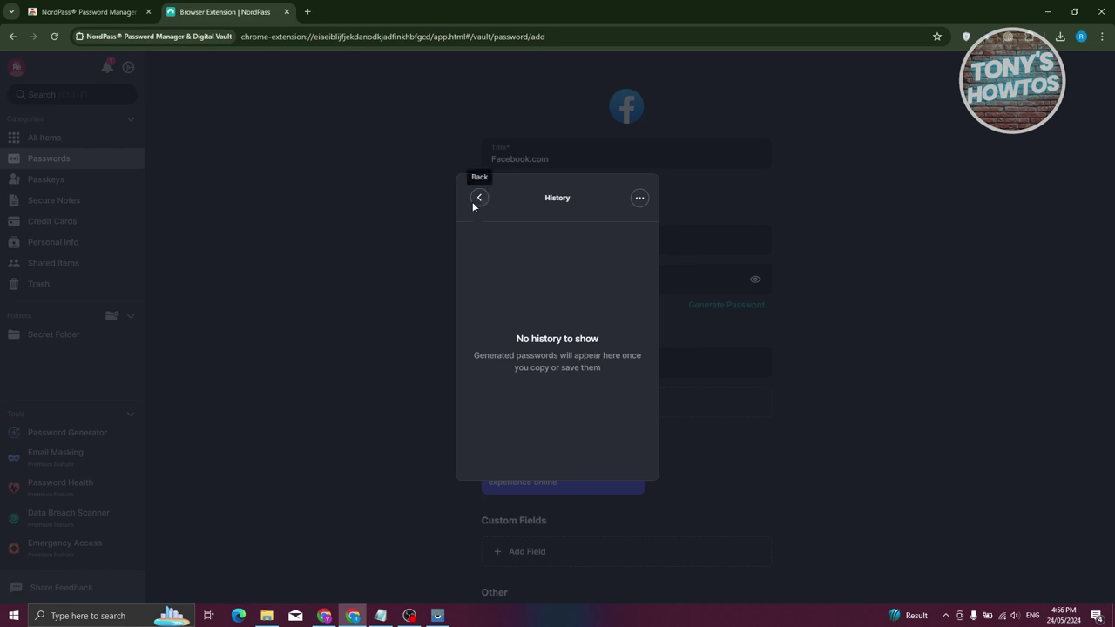
{"action": "left_click", "coordinate": [472, 200]}
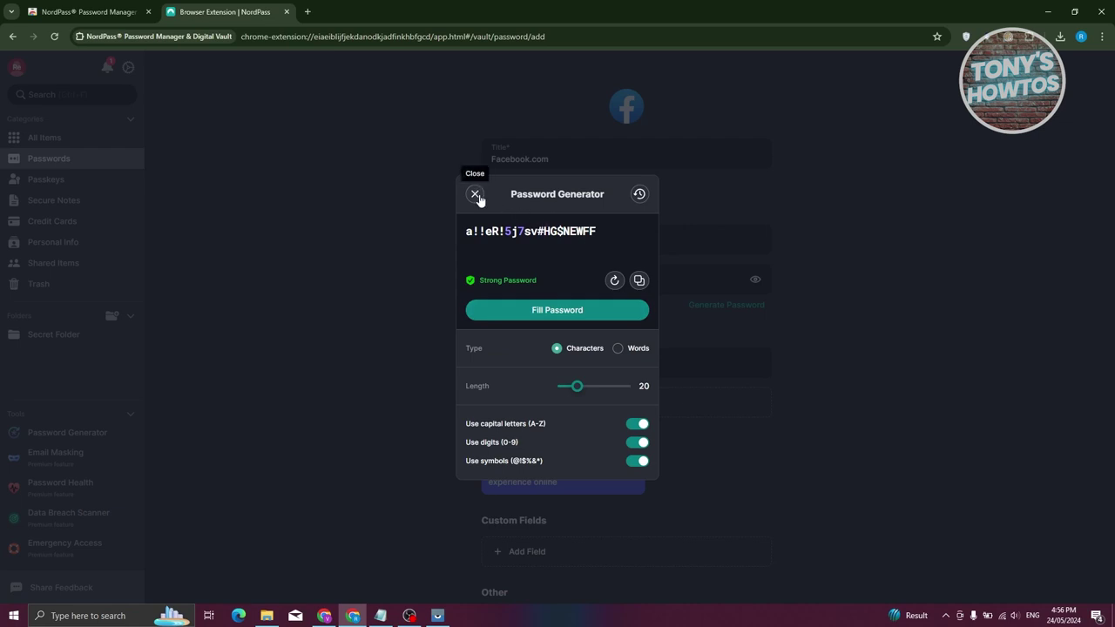
{"action": "left_click", "coordinate": [474, 194]}
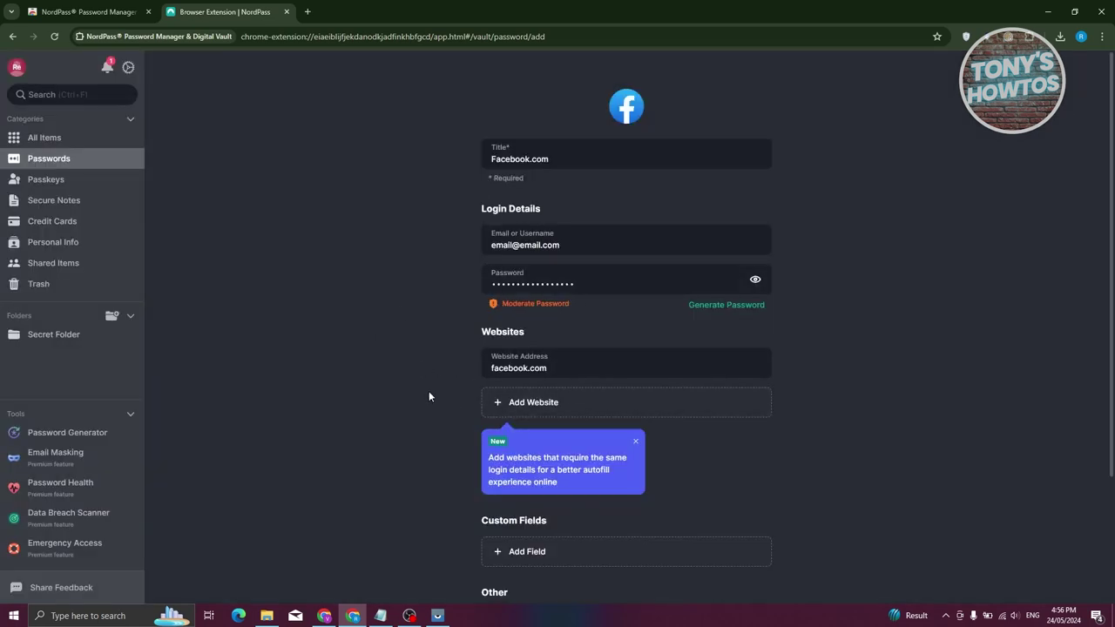
{"action": "scroll", "coordinate": [382, 393], "scroll_direction": "down", "scroll_amount": 2}
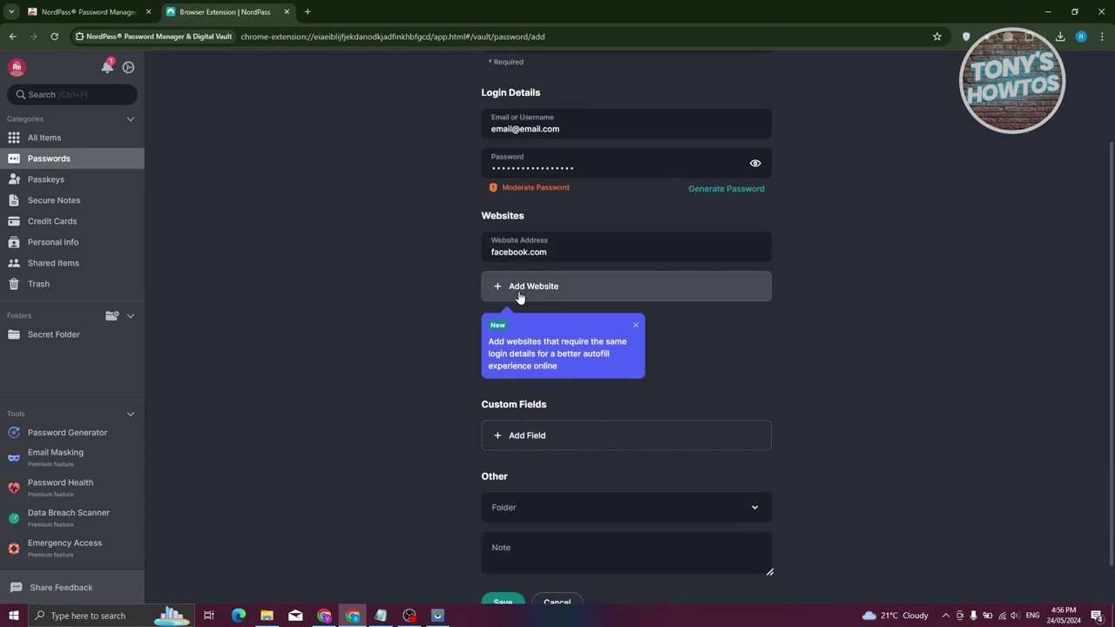
{"action": "scroll", "coordinate": [428, 278], "scroll_direction": "up", "scroll_amount": 2}
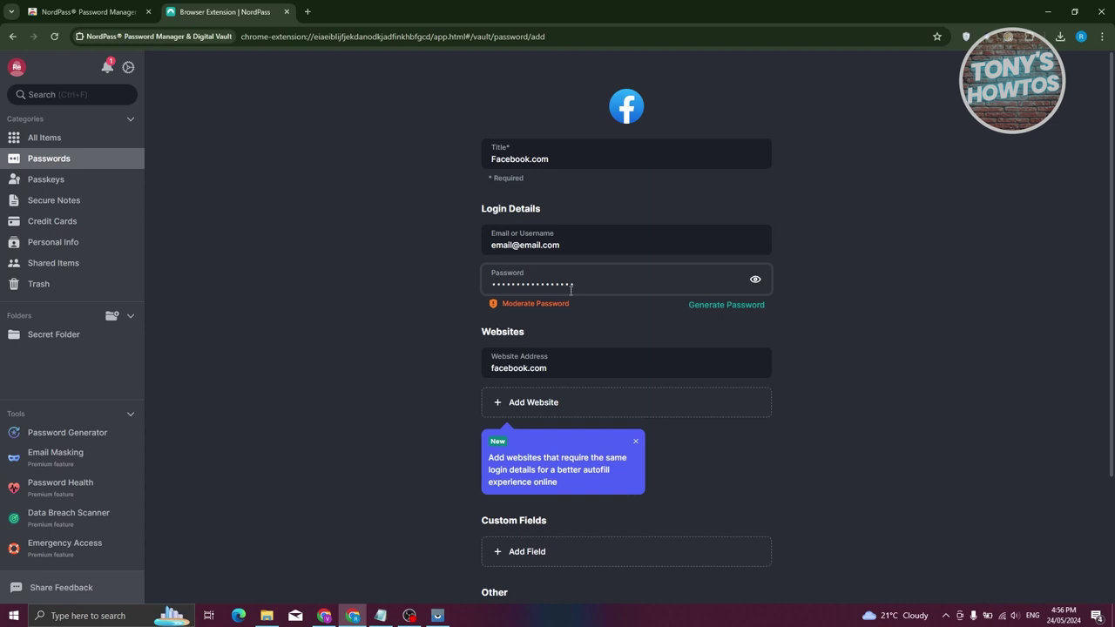
{"action": "scroll", "coordinate": [434, 476], "scroll_direction": "down", "scroll_amount": 3}
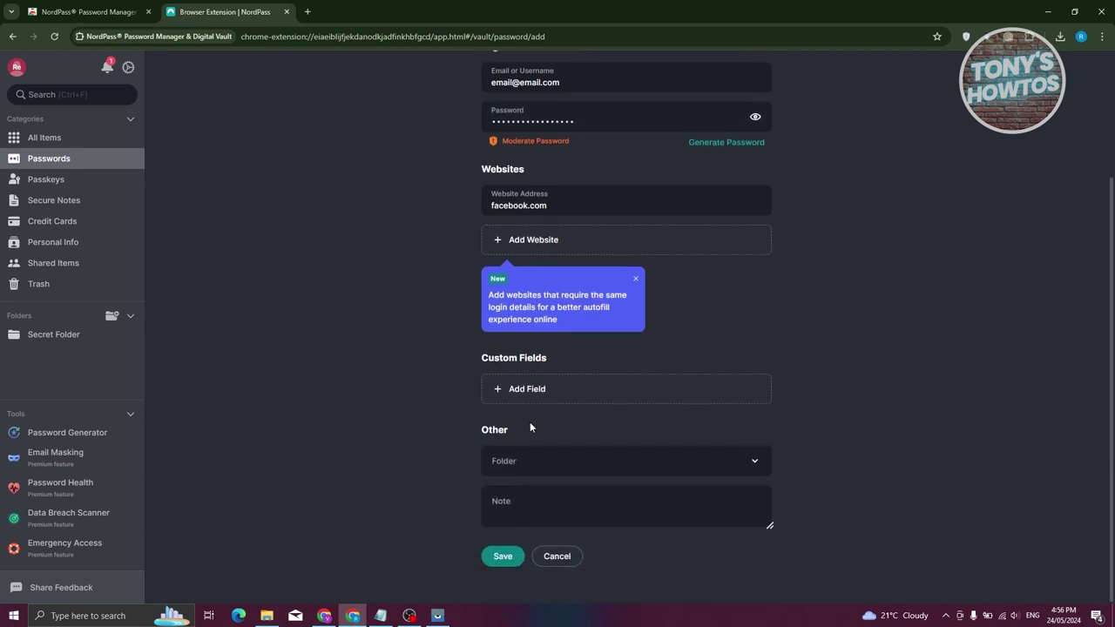
{"action": "left_click", "coordinate": [563, 389]}
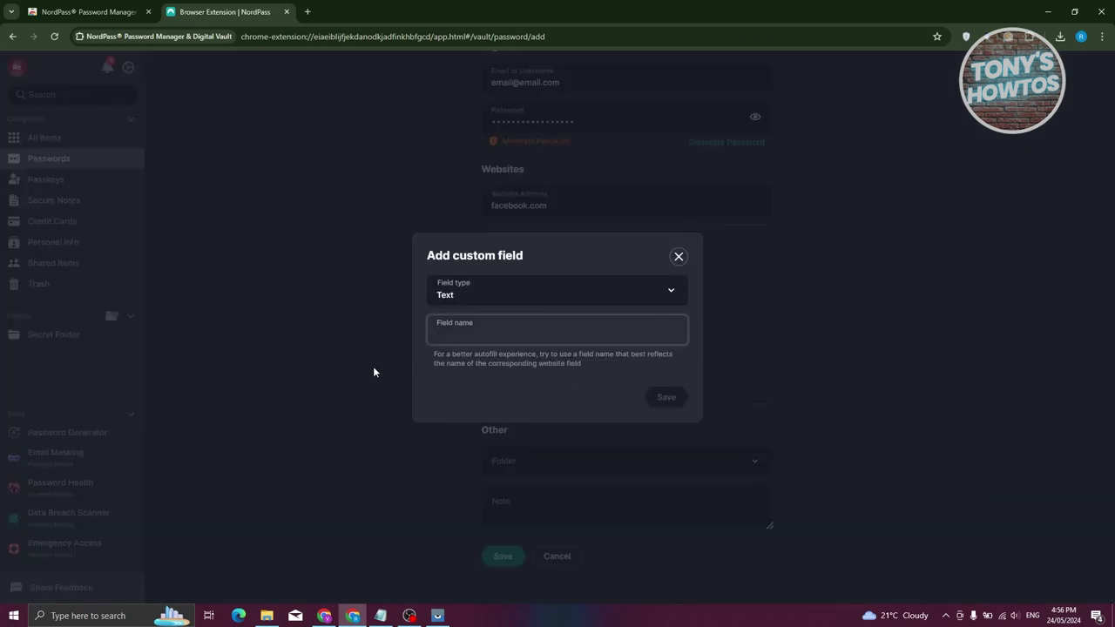
{"action": "left_click", "coordinate": [514, 294]}
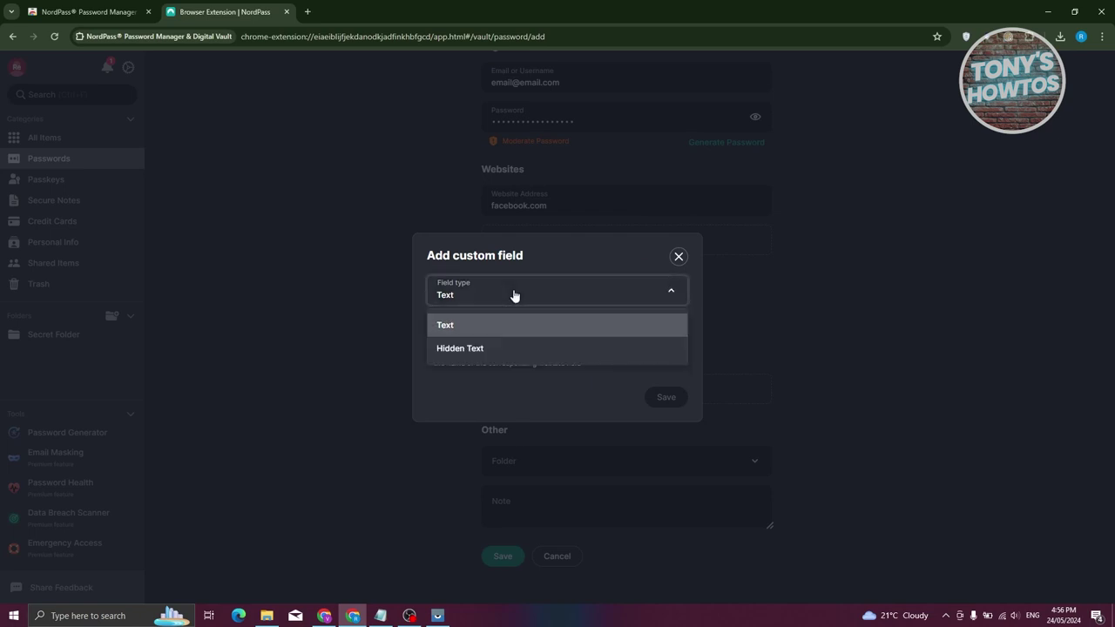
{"action": "left_click", "coordinate": [505, 325]}
{"action": "left_click", "coordinate": [496, 336]}
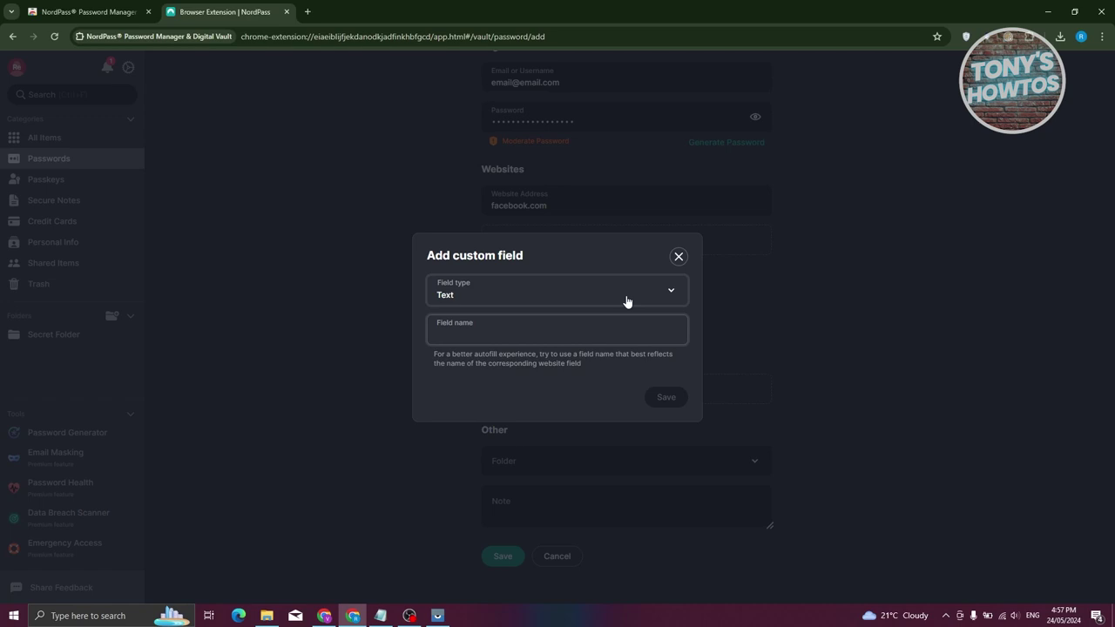
{"action": "type", "text": "TEST"}
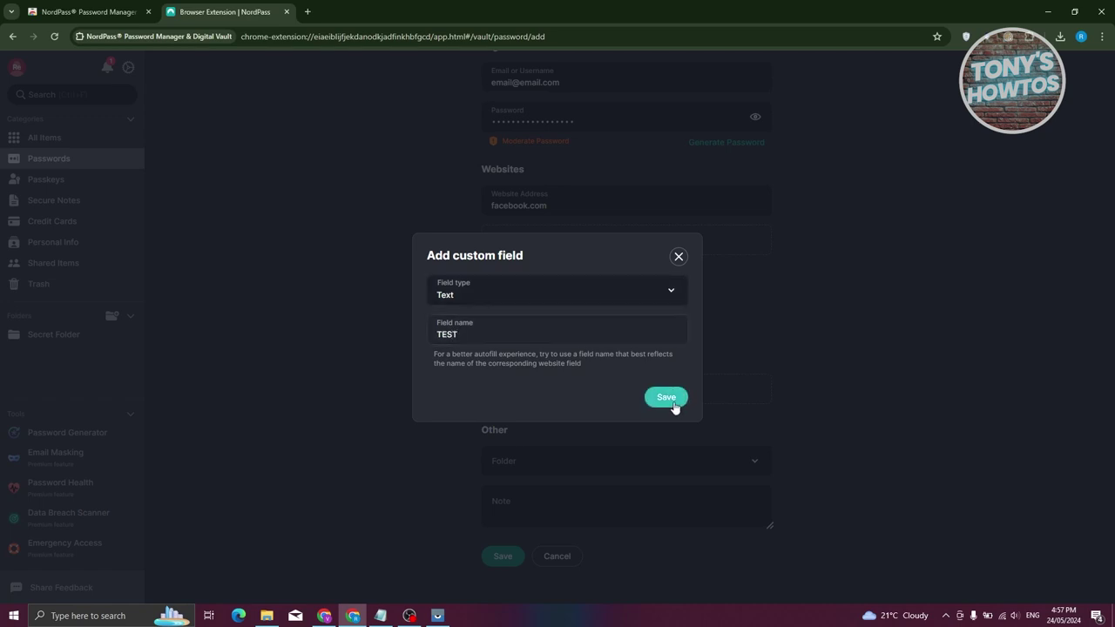
{"action": "left_click", "coordinate": [679, 405]}
{"action": "left_click", "coordinate": [671, 400]}
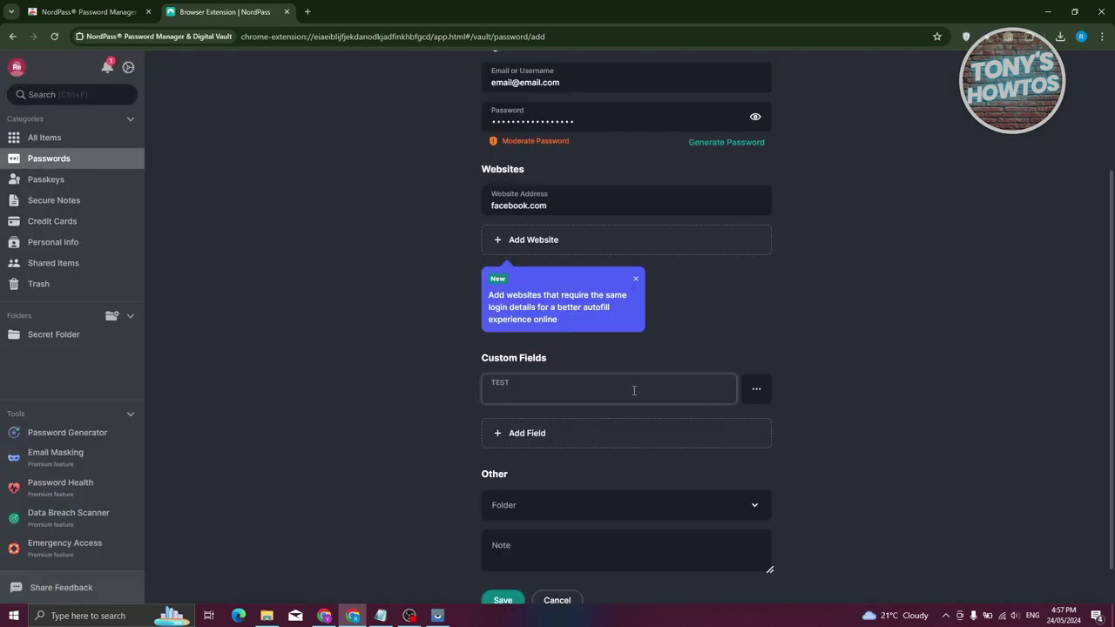
{"action": "left_click", "coordinate": [756, 389]}
{"action": "left_click", "coordinate": [590, 385]}
{"action": "left_click", "coordinate": [757, 391]}
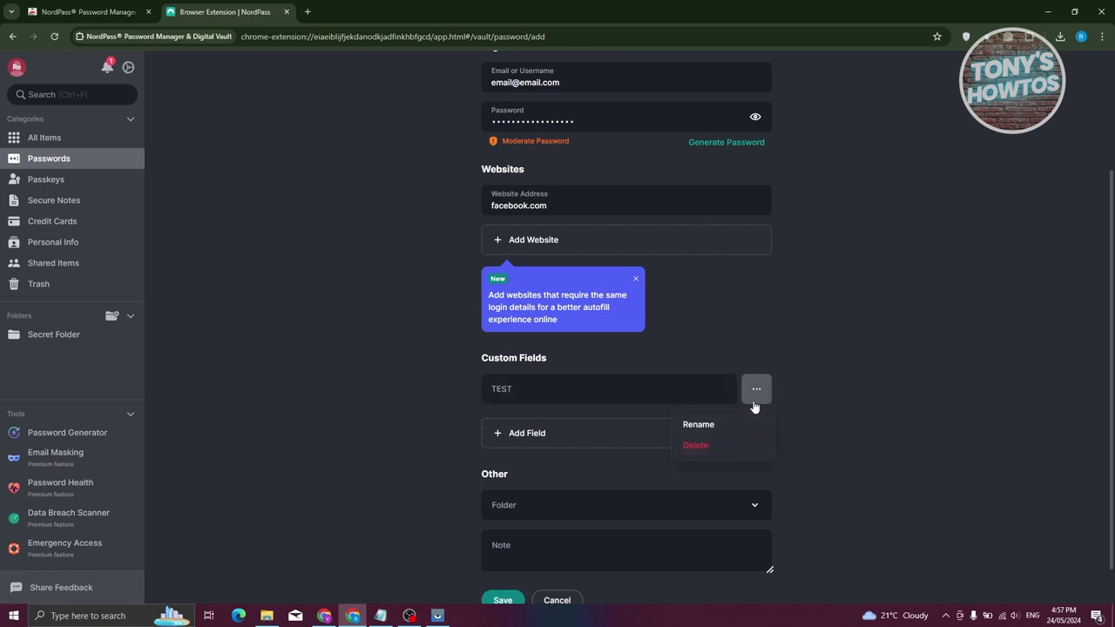
{"action": "left_click", "coordinate": [718, 445]}
{"action": "left_click", "coordinate": [624, 467]}
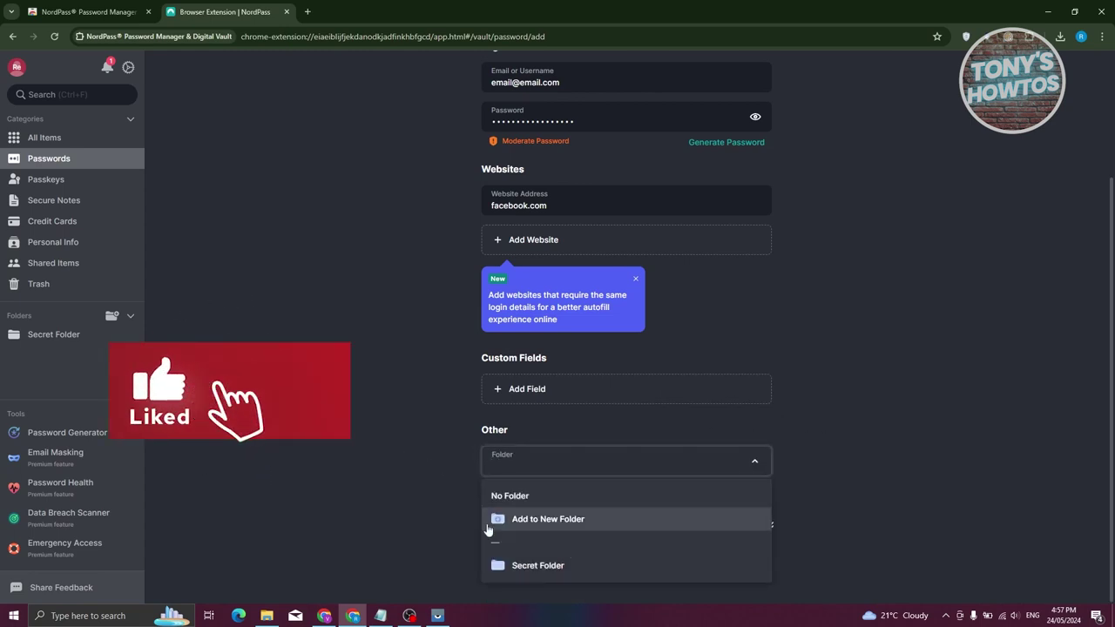
- File the new Facebook.com password item in Secret Folder and save it
{"action": "left_click", "coordinate": [537, 567]}
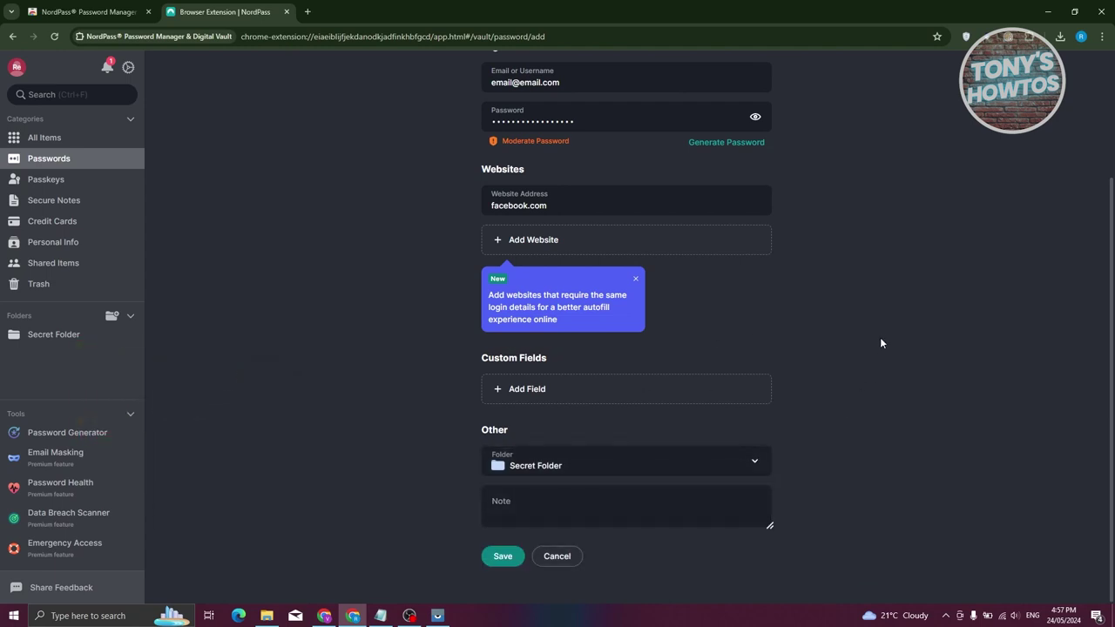
{"action": "scroll", "coordinate": [836, 392], "scroll_direction": "up", "scroll_amount": 3}
{"action": "left_click", "coordinate": [635, 441]}
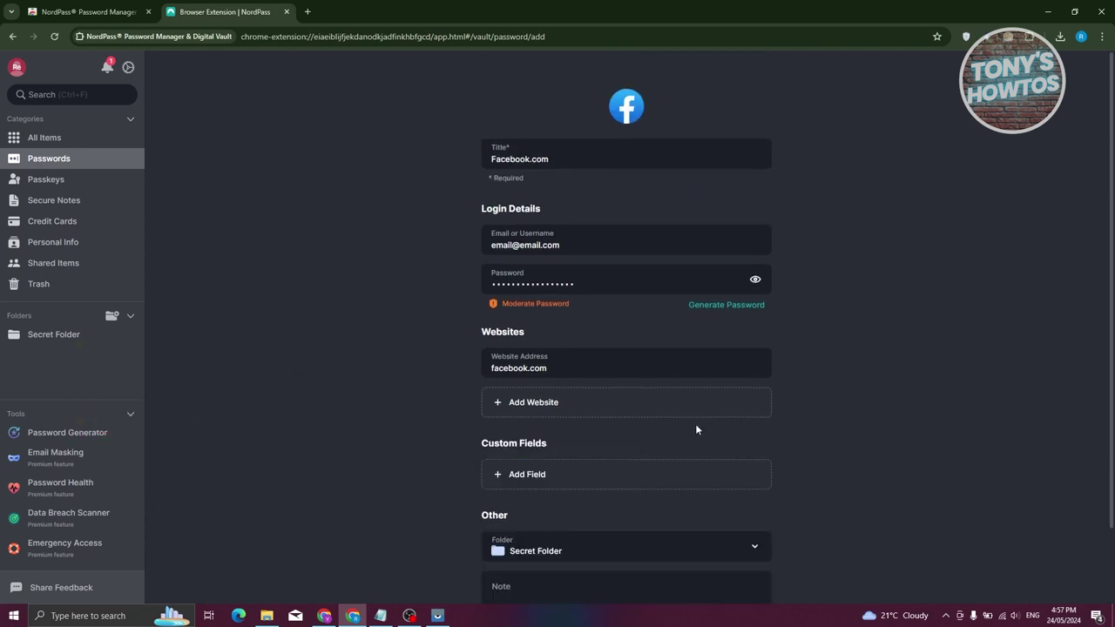
{"action": "scroll", "coordinate": [622, 536], "scroll_direction": "down", "scroll_amount": 2}
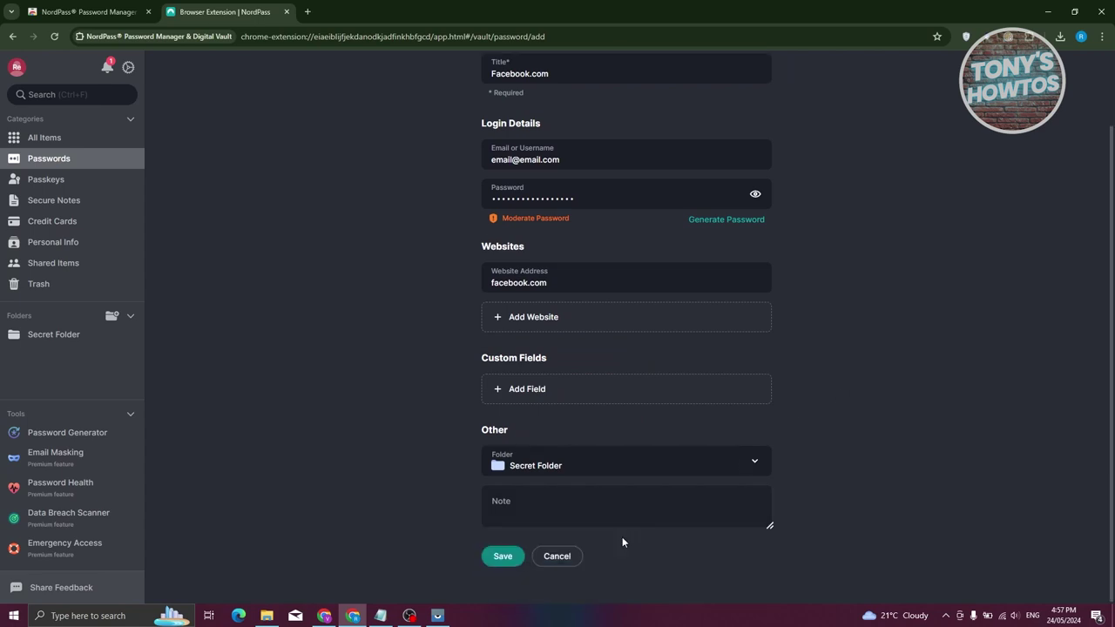
{"action": "left_click", "coordinate": [510, 564]}
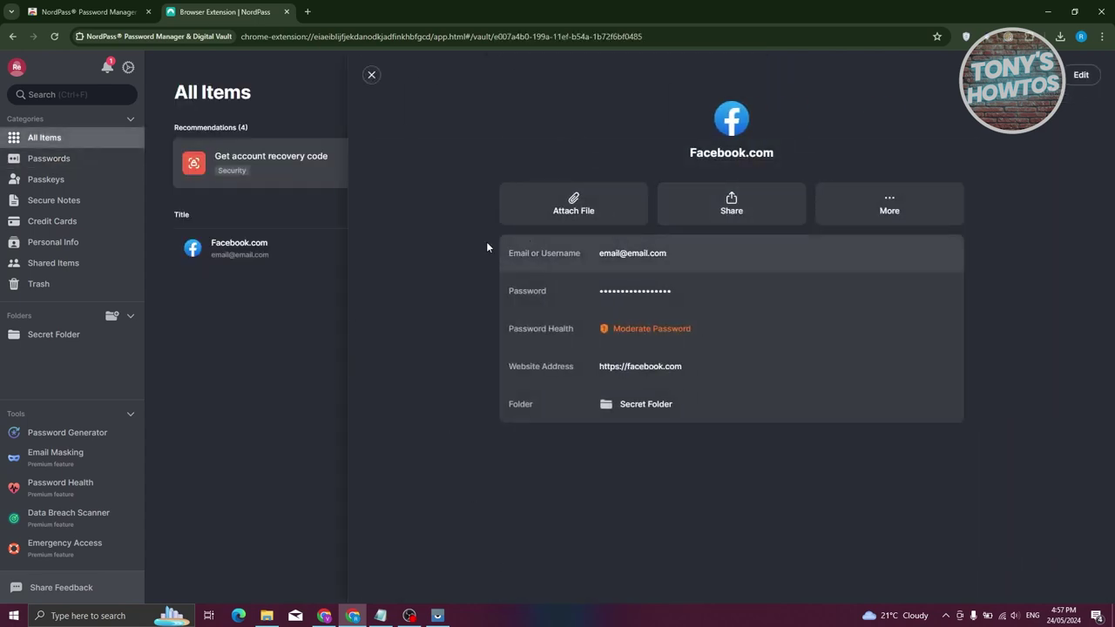
{"action": "left_click", "coordinate": [370, 76]}
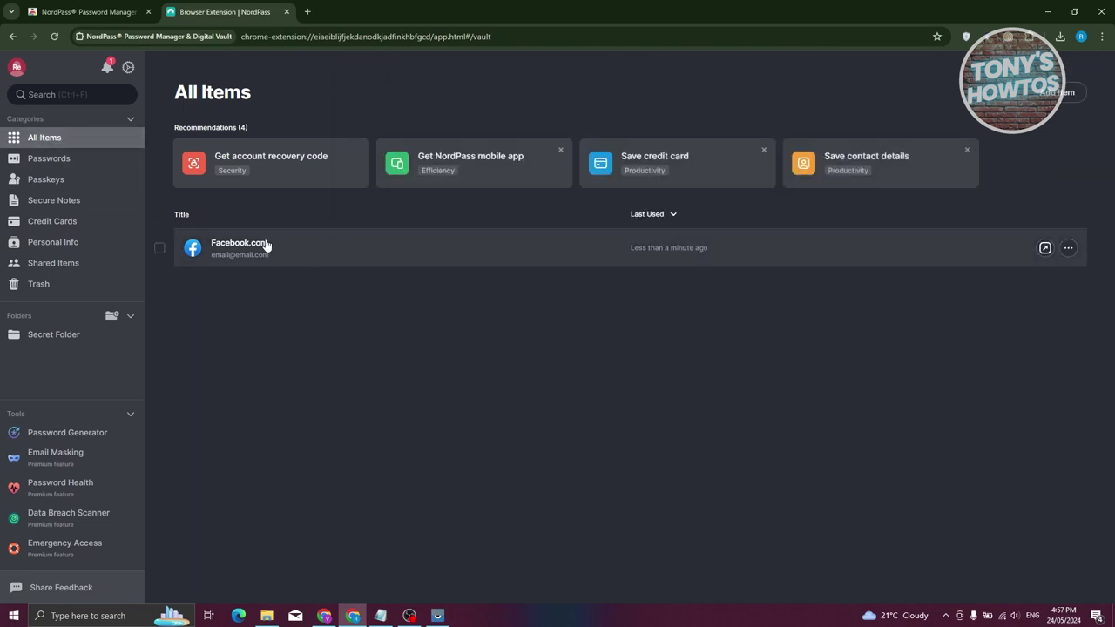
{"action": "left_click", "coordinate": [1068, 249]}
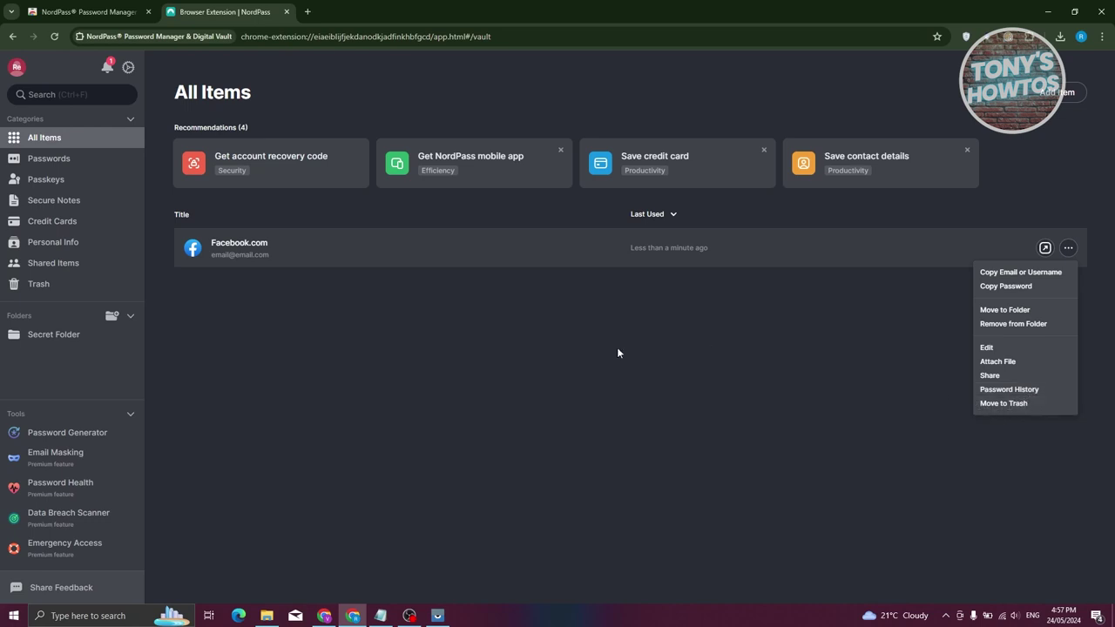
{"action": "left_click", "coordinate": [564, 357]}
{"action": "left_click", "coordinate": [203, 253]}
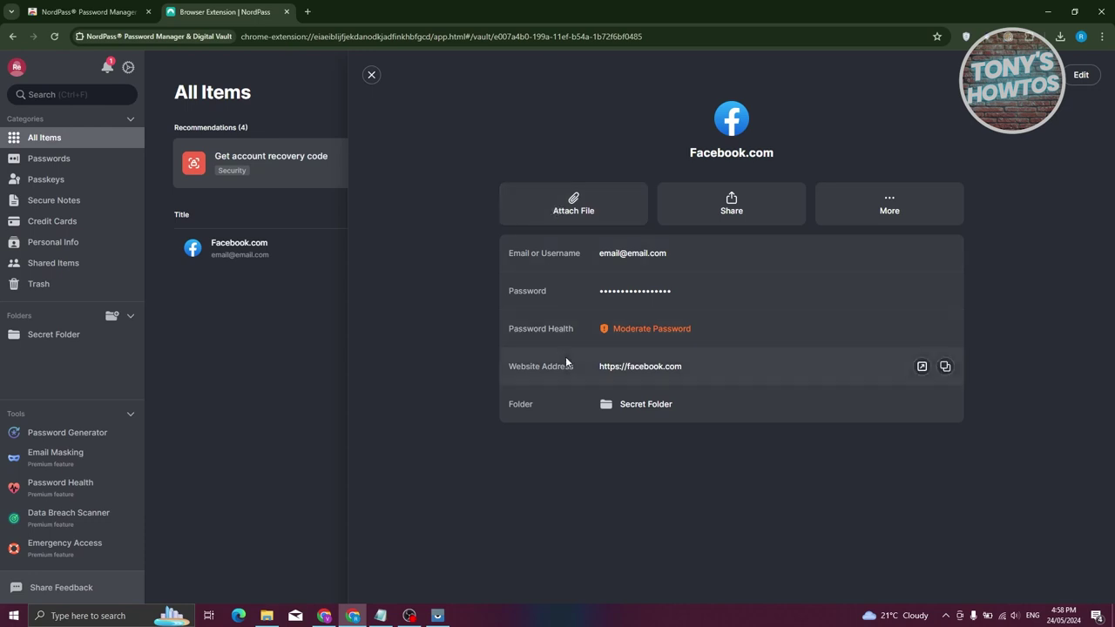
- Cancel attaching a file, view More actions, then close the Facebook.com details and select its row
{"action": "left_click", "coordinate": [575, 211]}
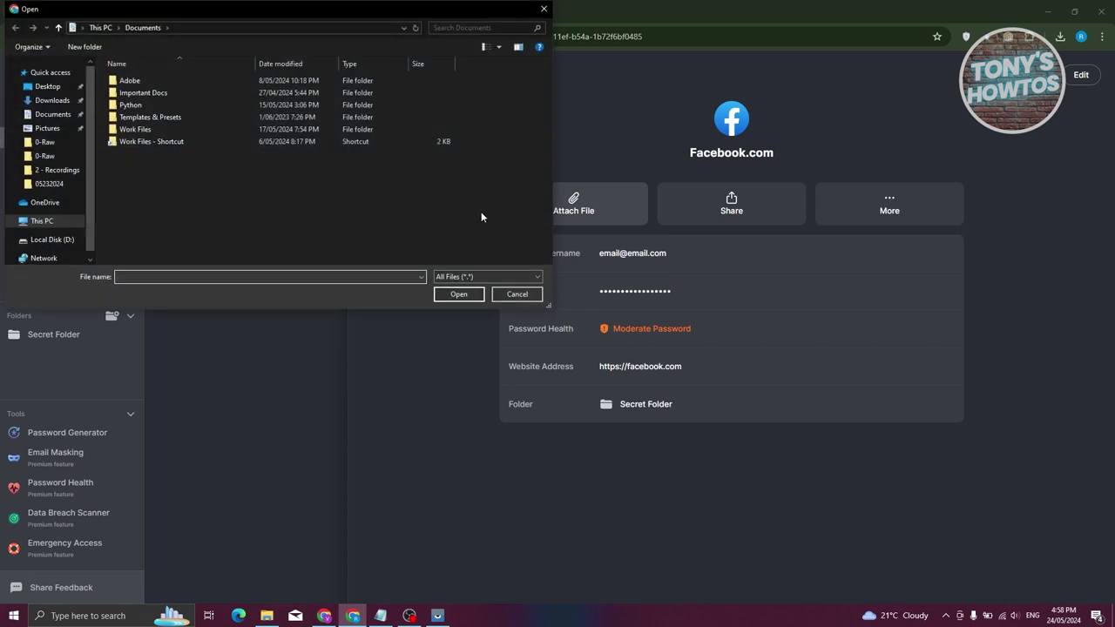
{"action": "left_click", "coordinate": [517, 293]}
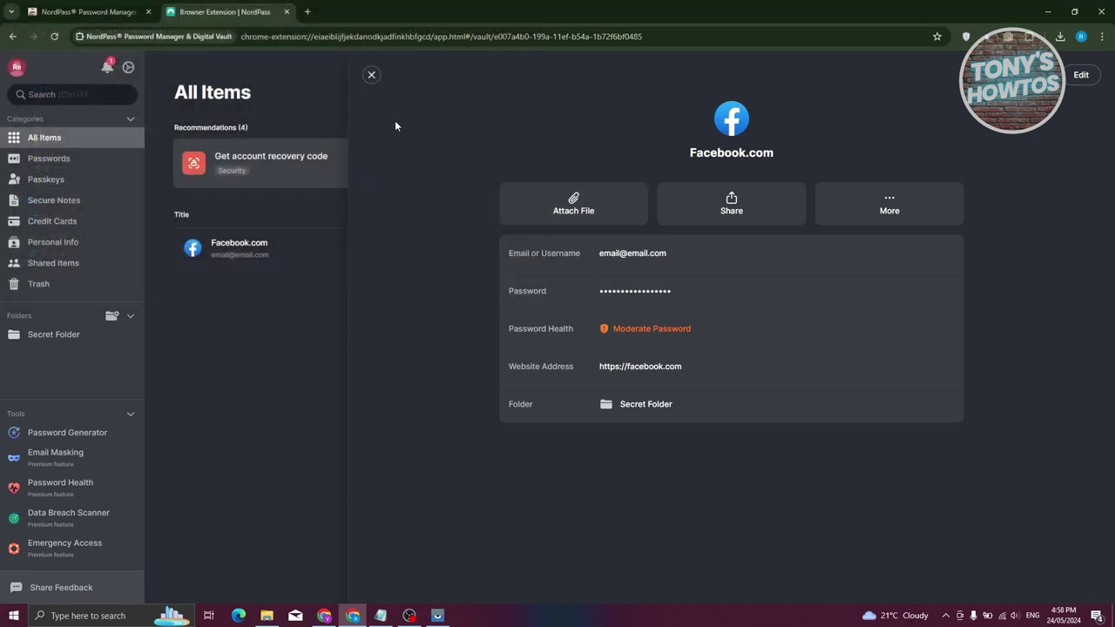
{"action": "left_click", "coordinate": [877, 223]}
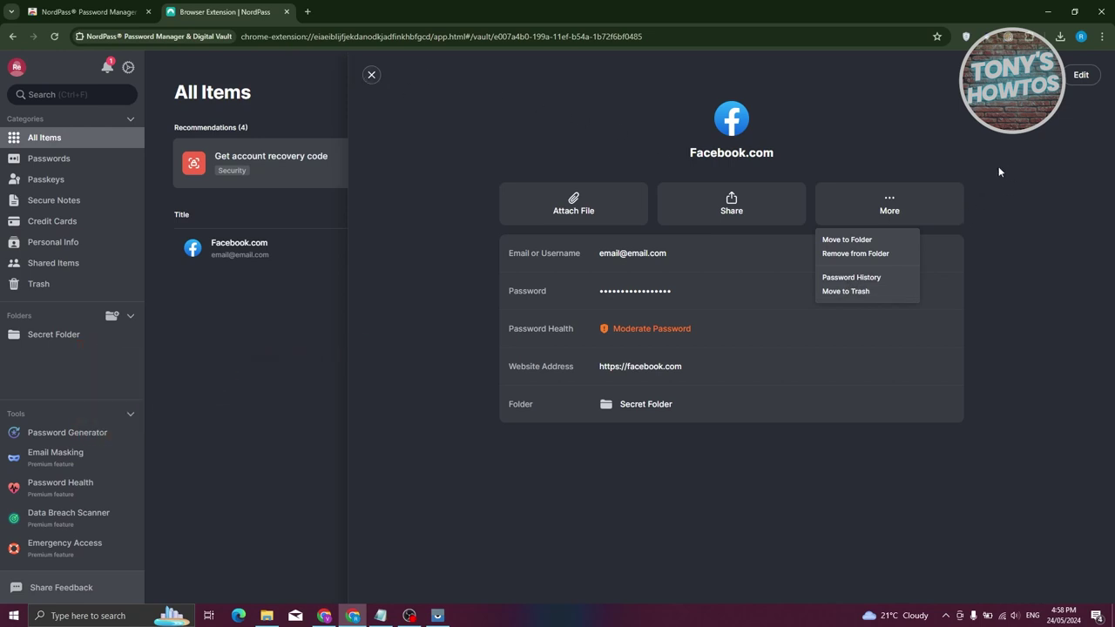
{"action": "left_click", "coordinate": [371, 75]}
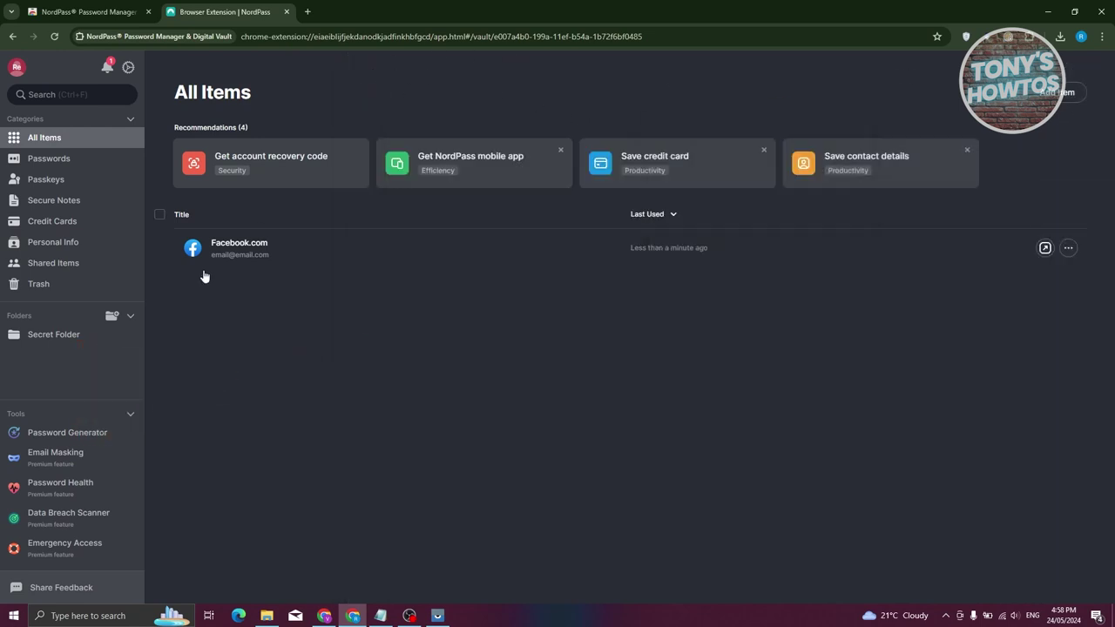
{"action": "left_click", "coordinate": [160, 249]}
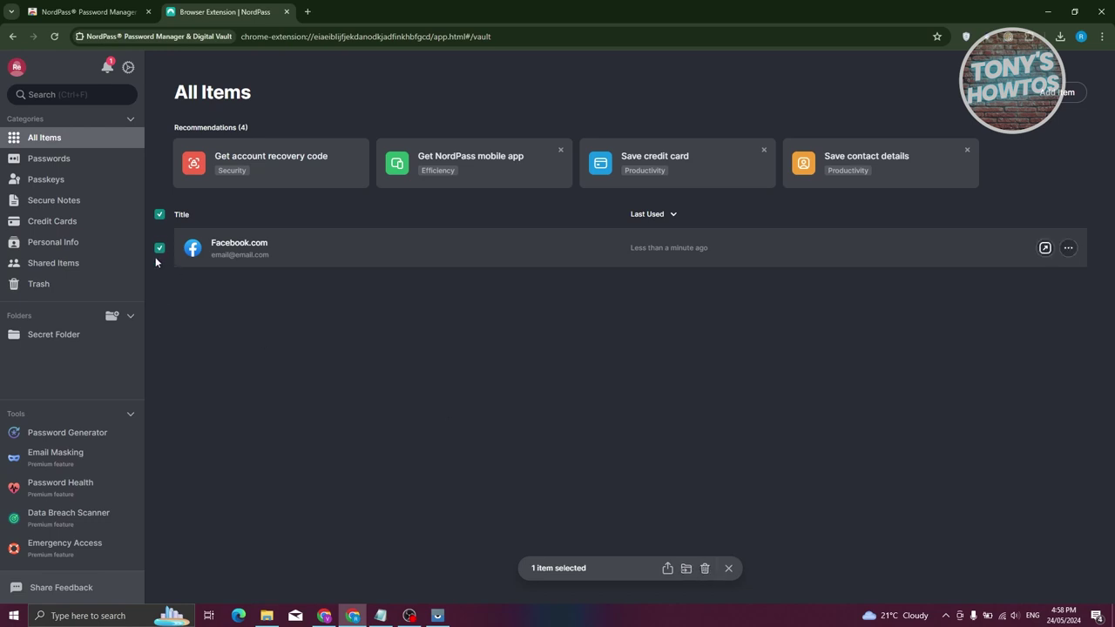
{"action": "left_click", "coordinate": [73, 166]}
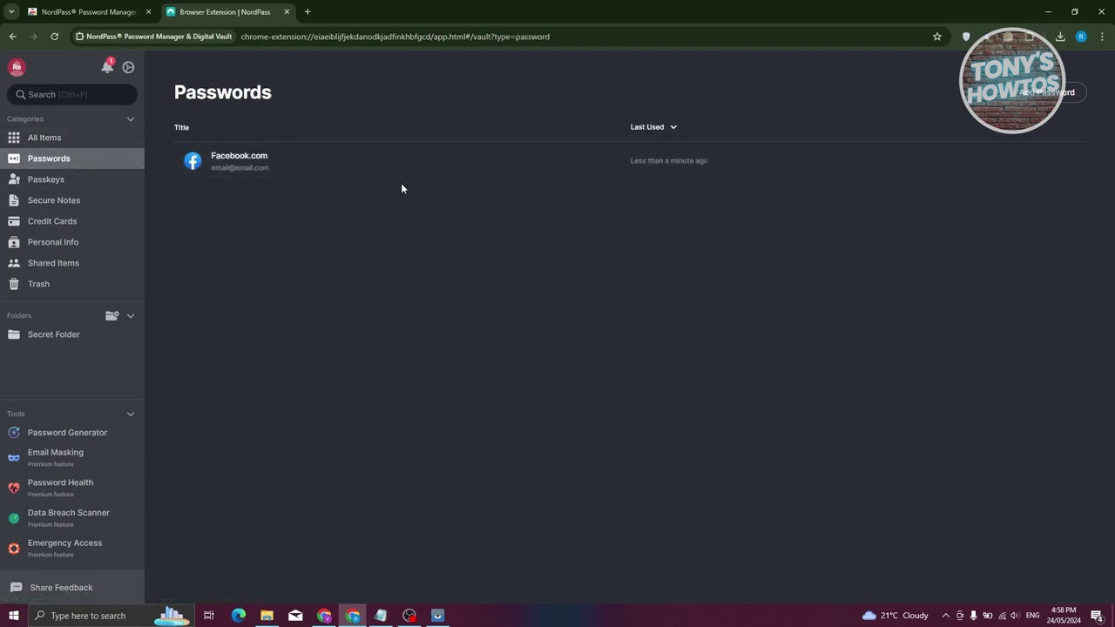
{"action": "left_click", "coordinate": [46, 180]}
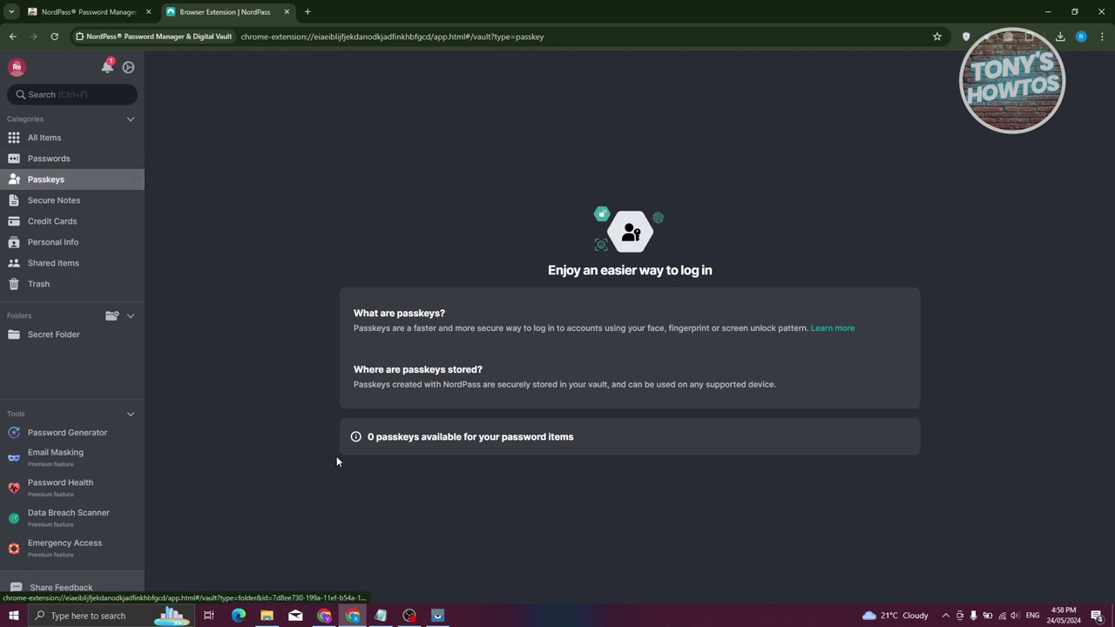
{"action": "left_click", "coordinate": [77, 209]}
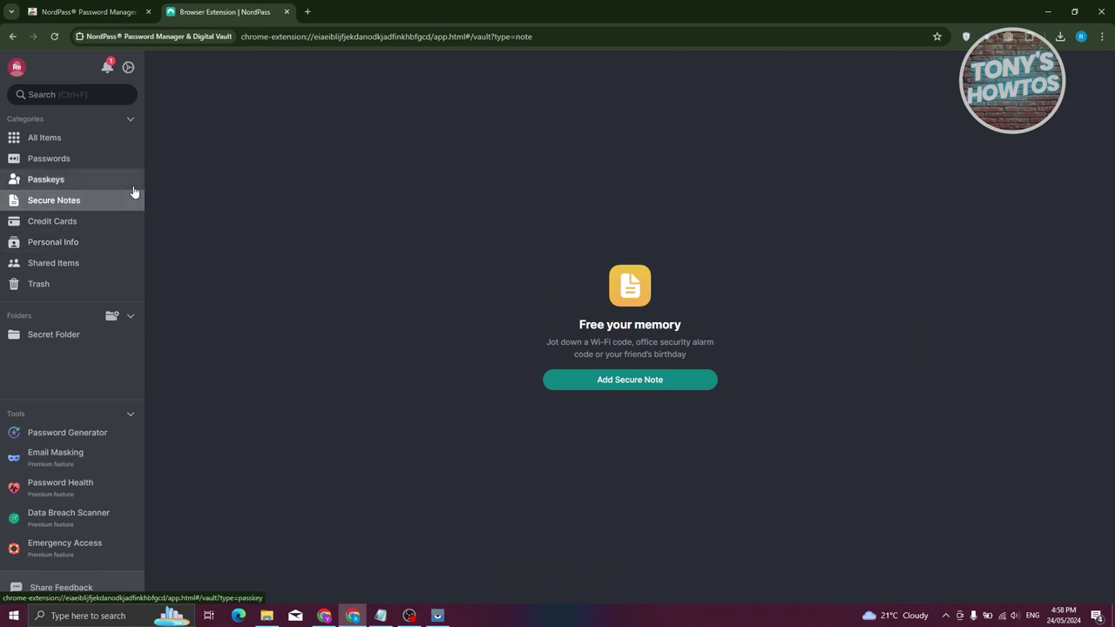
{"action": "left_click", "coordinate": [61, 138]}
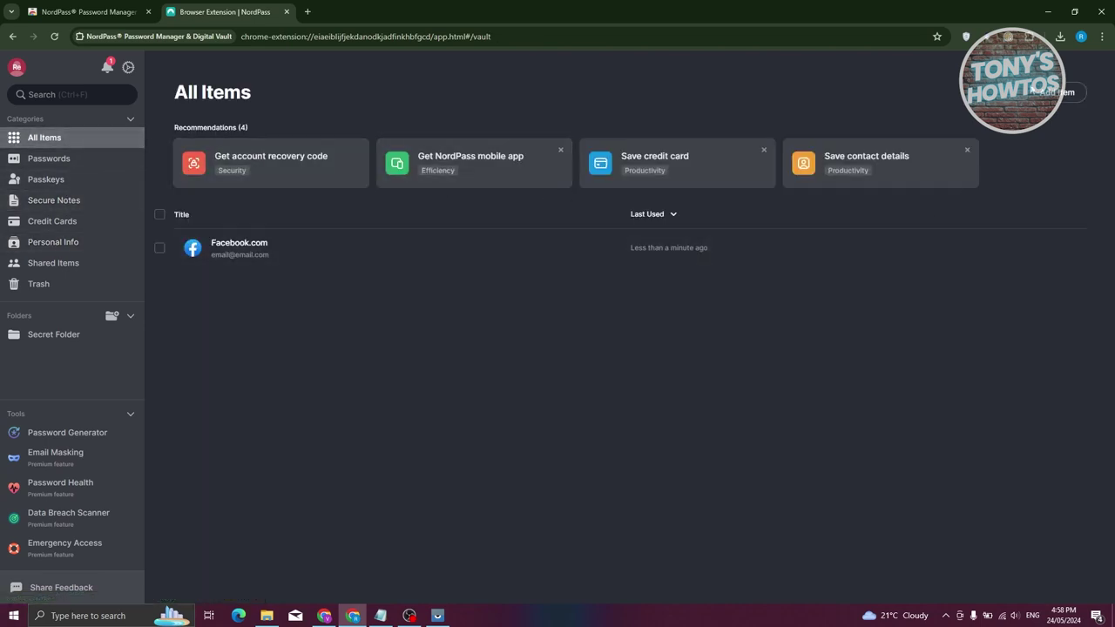
{"action": "left_click", "coordinate": [1055, 91]}
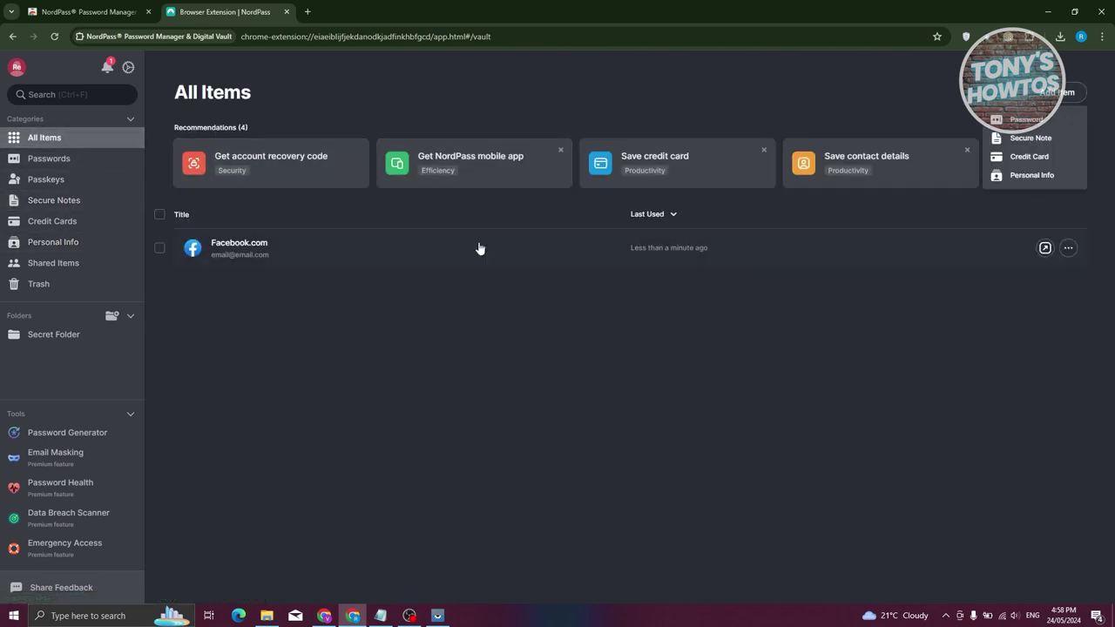
- Create and save a secure note titled 'TEST NOTE' with body 'TESTING', then close its details
{"action": "left_click", "coordinate": [1027, 138]}
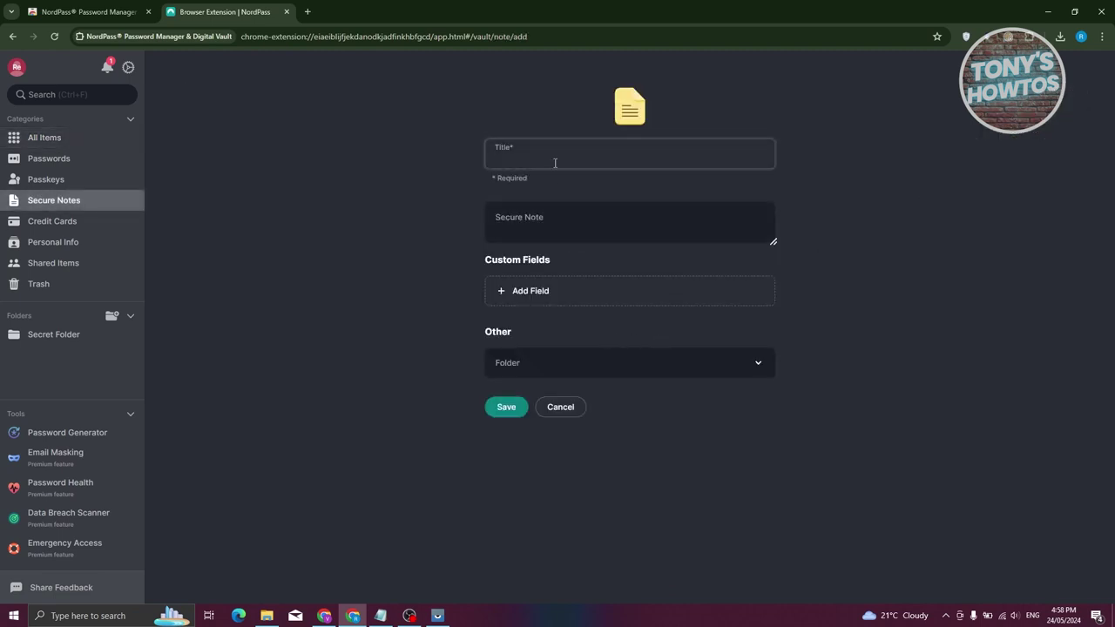
{"action": "type", "text": "TEST NOTE"}
{"action": "left_click", "coordinate": [594, 231]}
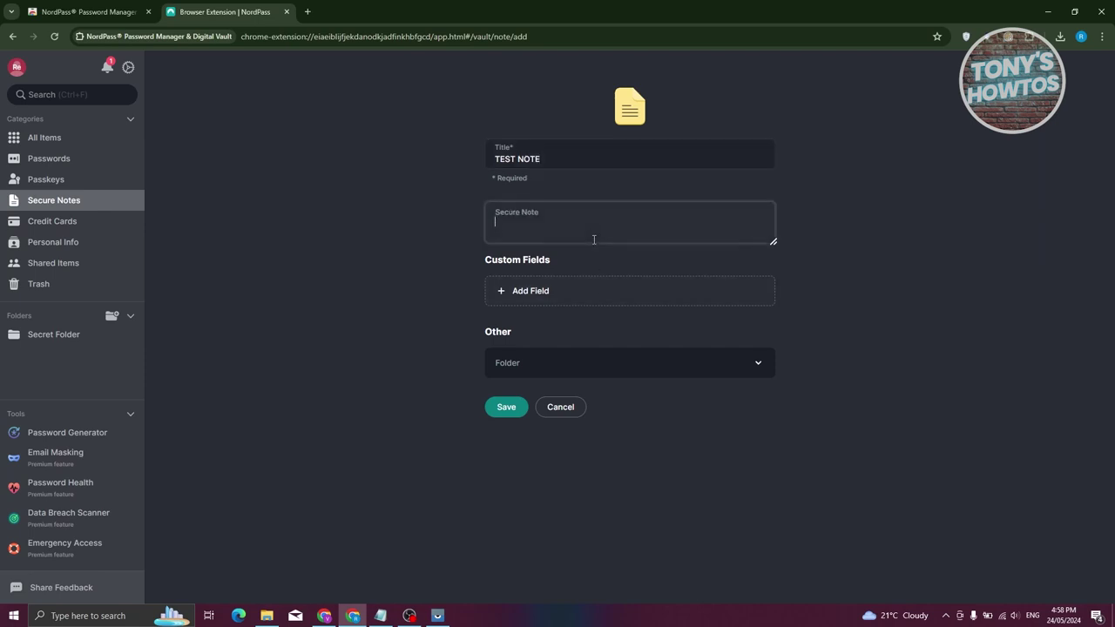
{"action": "type", "text": "TESTING"}
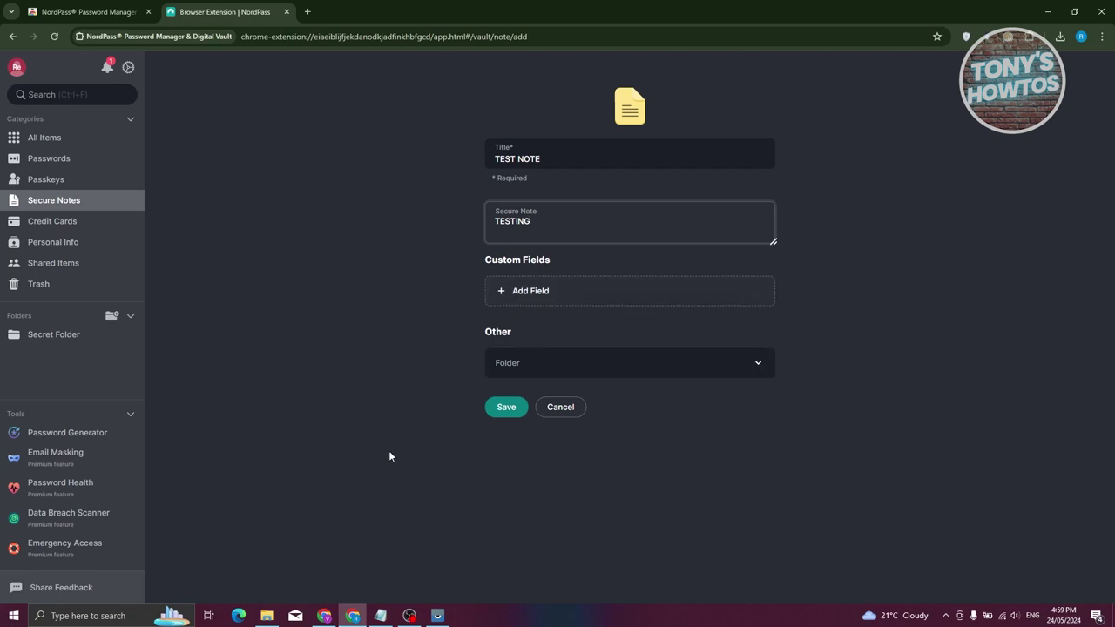
{"action": "left_click", "coordinate": [507, 407]}
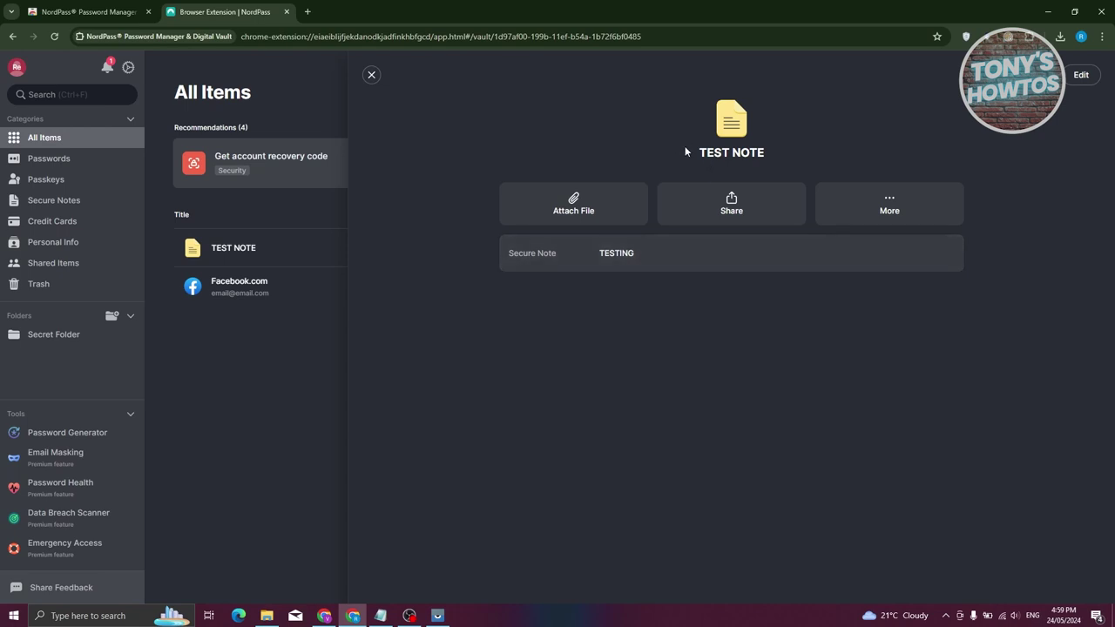
{"action": "left_click", "coordinate": [215, 372]}
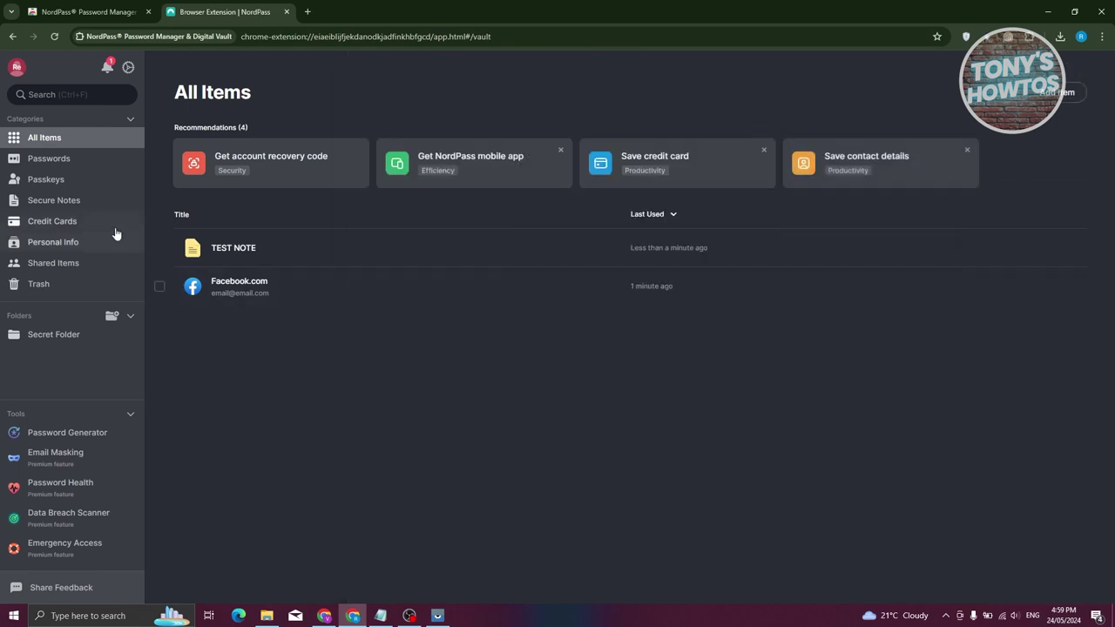
{"action": "left_click", "coordinate": [54, 200]}
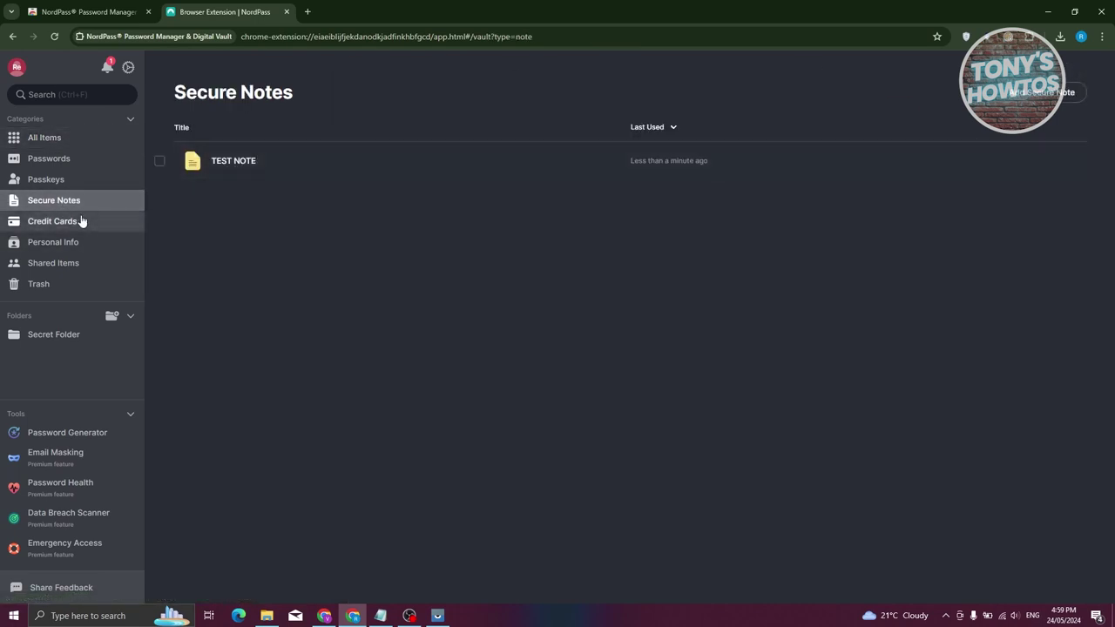
{"action": "left_click", "coordinate": [54, 220]}
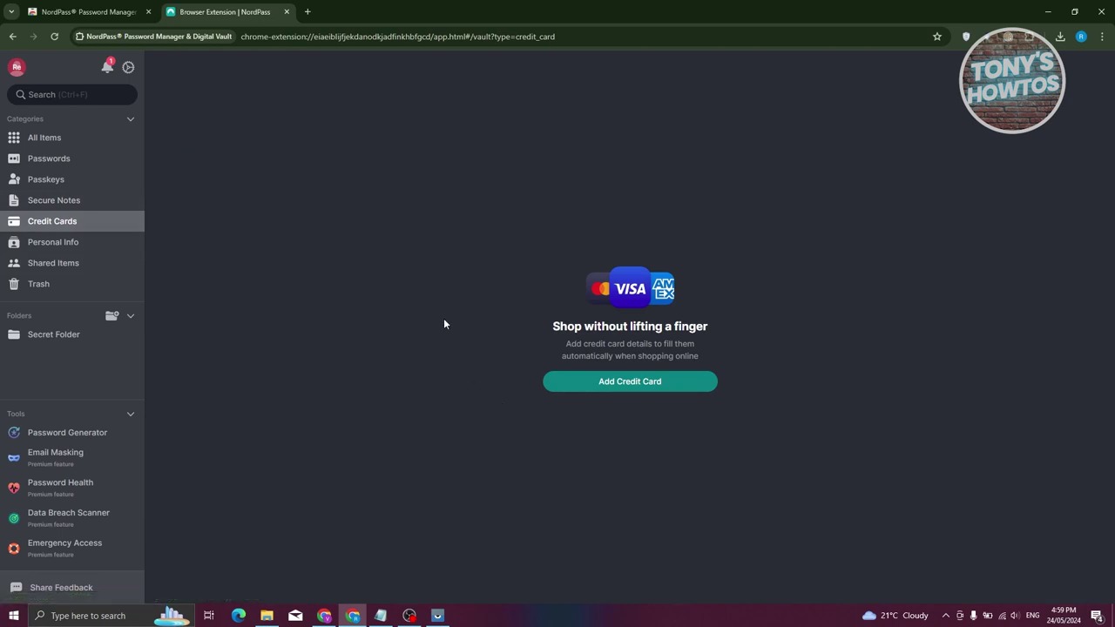
{"action": "left_click", "coordinate": [39, 242]}
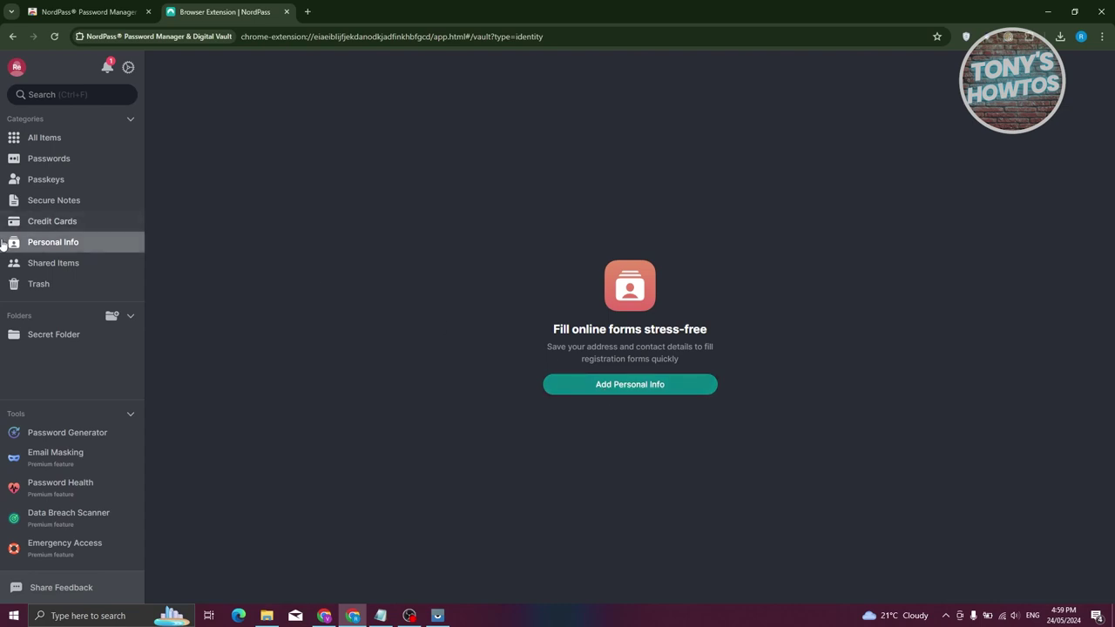
{"action": "left_click", "coordinate": [54, 265]}
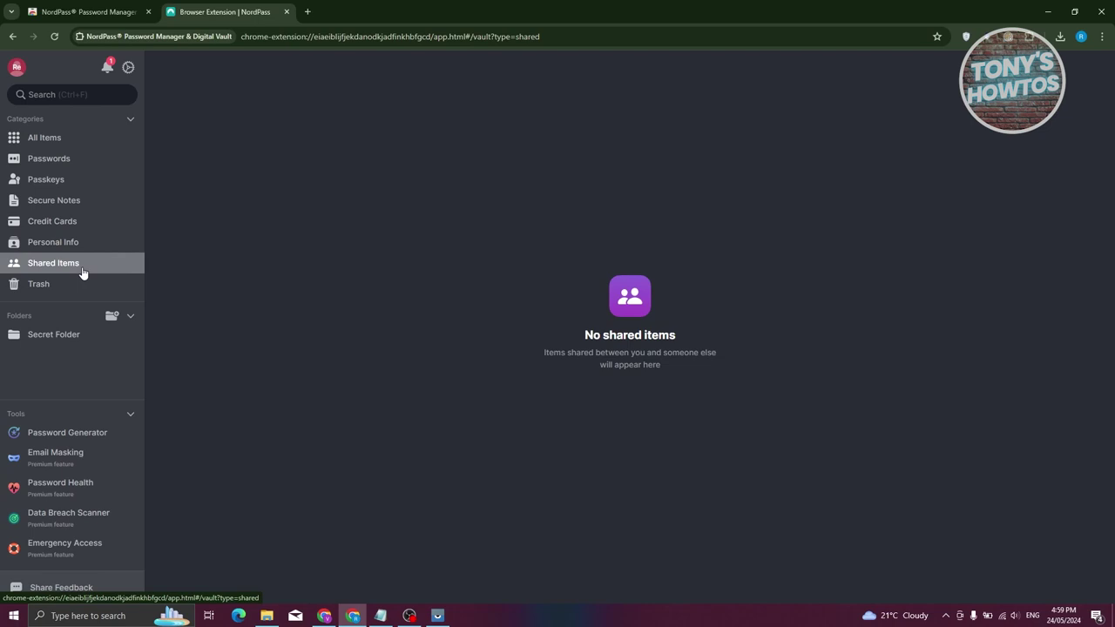
{"action": "left_click", "coordinate": [44, 137]}
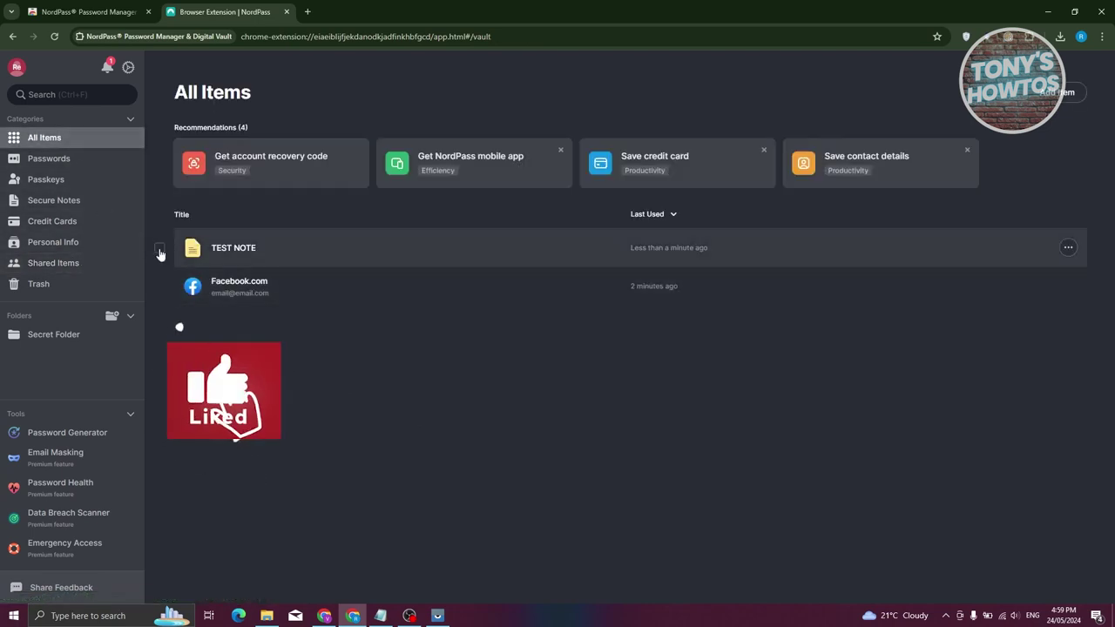
- Share TEST NOTE with the recipient's email address, removing the user's own address added by mistake
{"action": "left_click", "coordinate": [159, 248]}
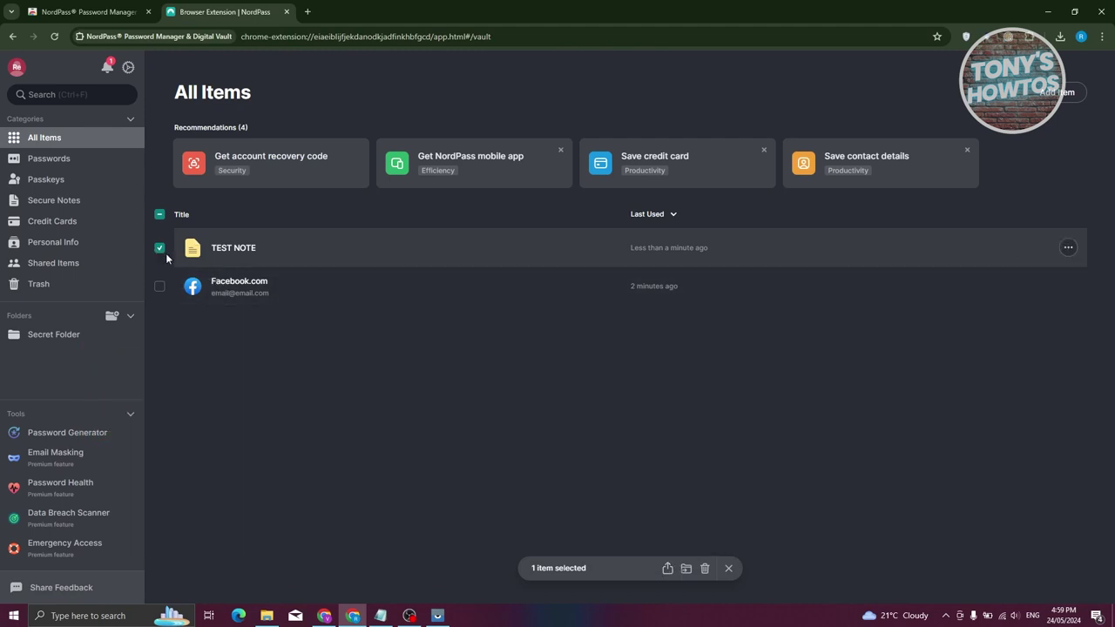
{"action": "left_click", "coordinate": [667, 569]}
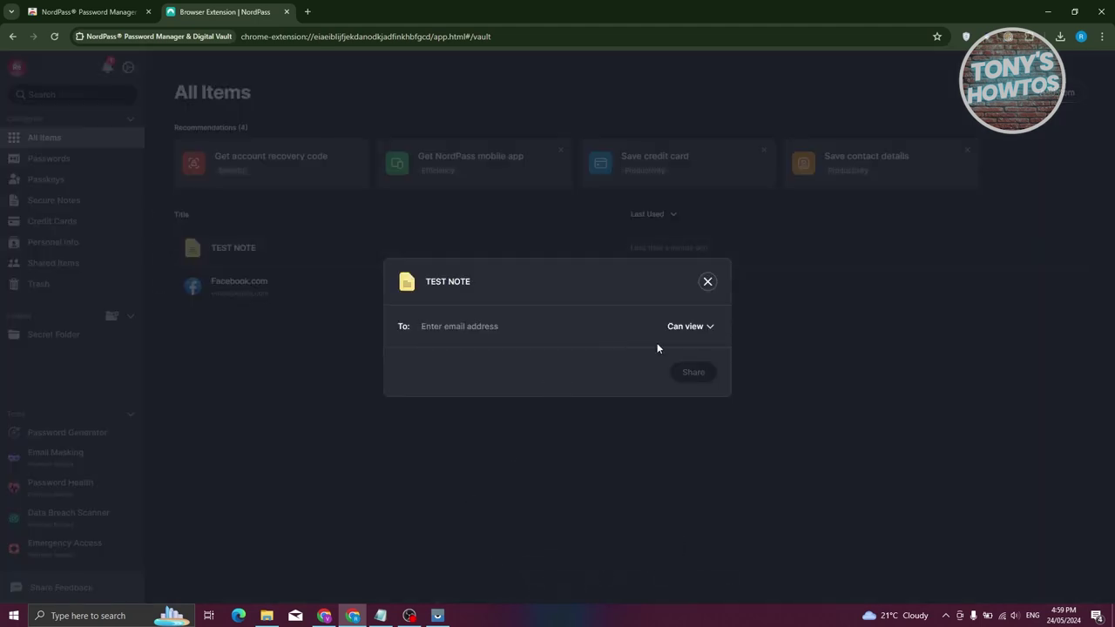
{"action": "left_click", "coordinate": [691, 372]}
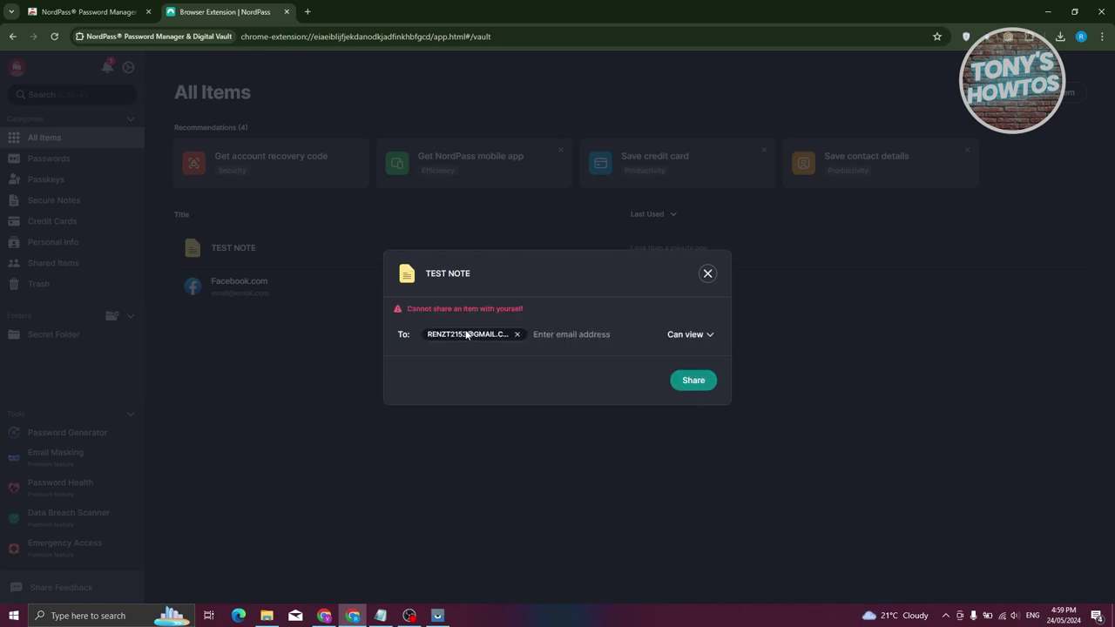
{"action": "left_click", "coordinate": [516, 334]}
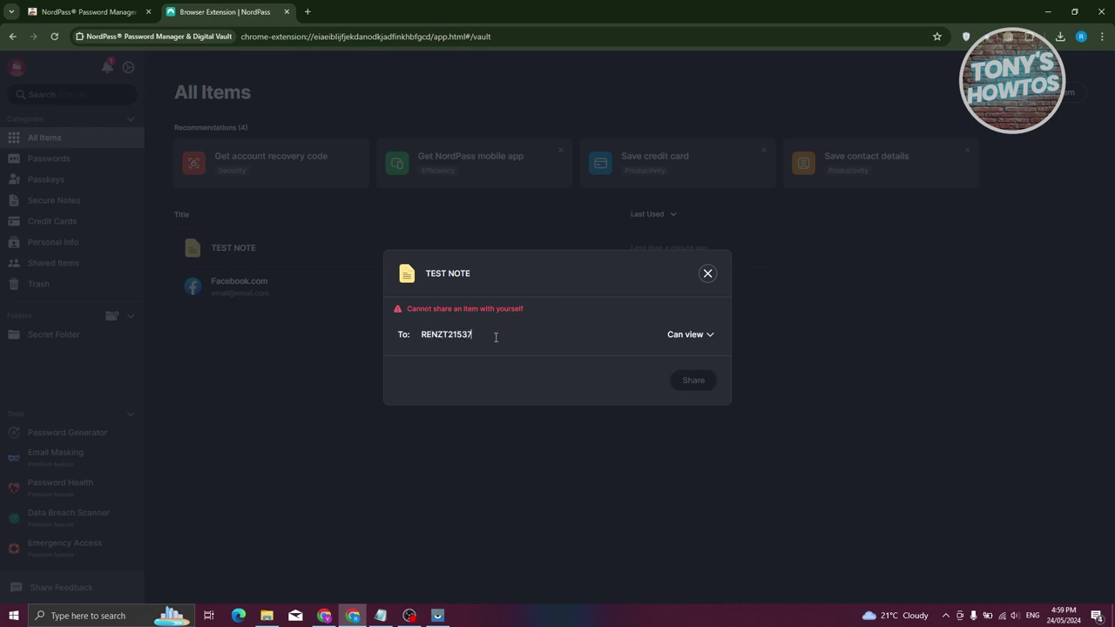
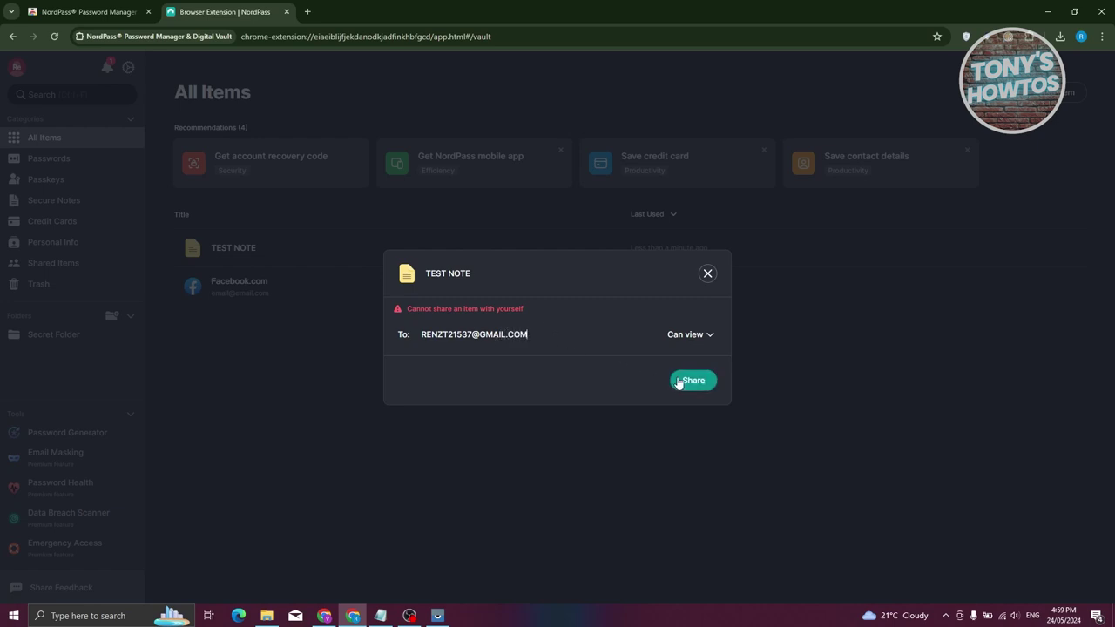
{"action": "left_click", "coordinate": [677, 381]}
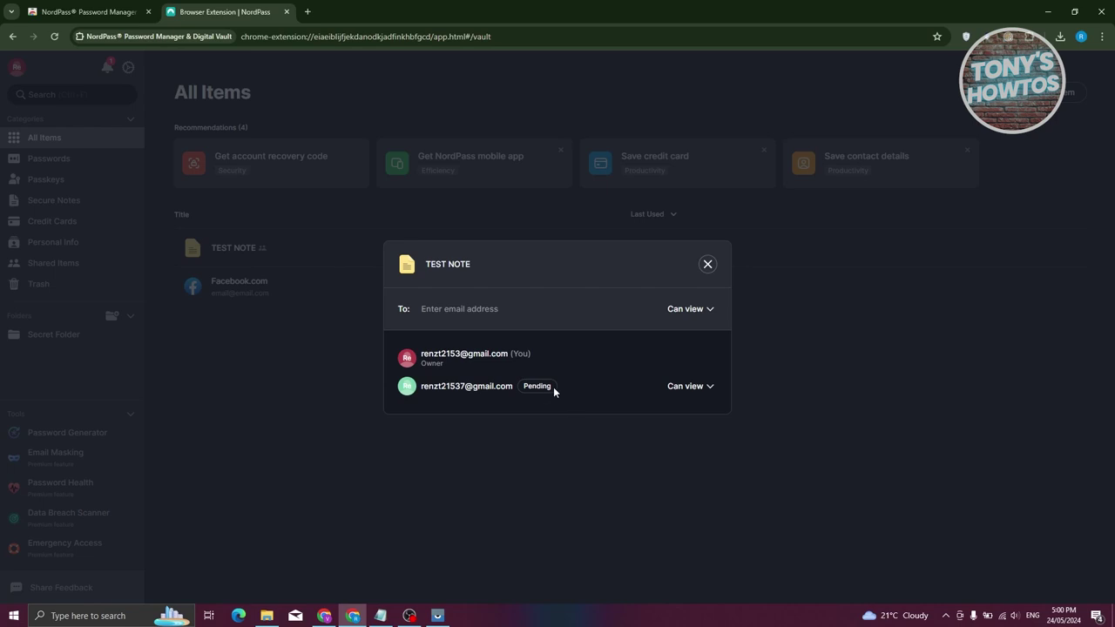
- Keep the invitee's permission at Can view and close the sharing window
{"action": "left_click", "coordinate": [709, 388]}
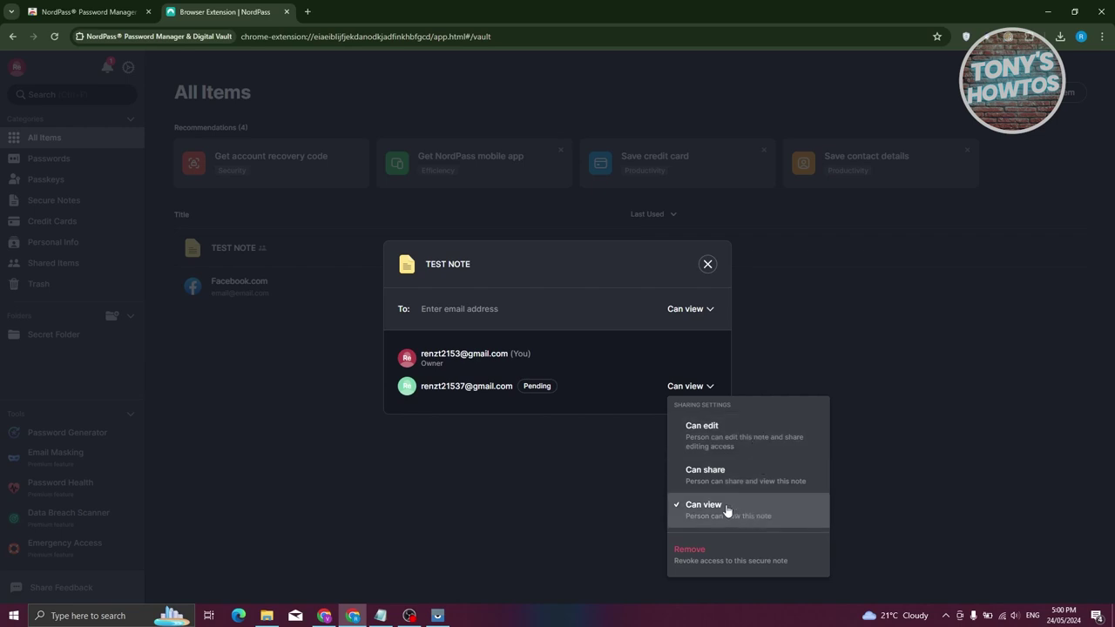
{"action": "left_click", "coordinate": [659, 301]}
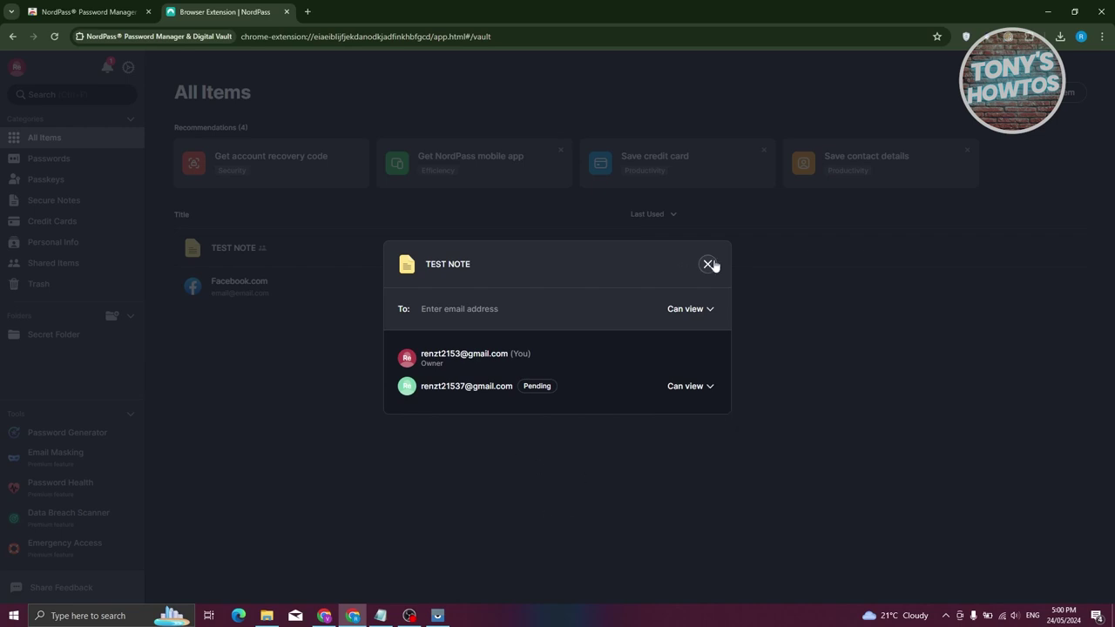
{"action": "left_click", "coordinate": [708, 264]}
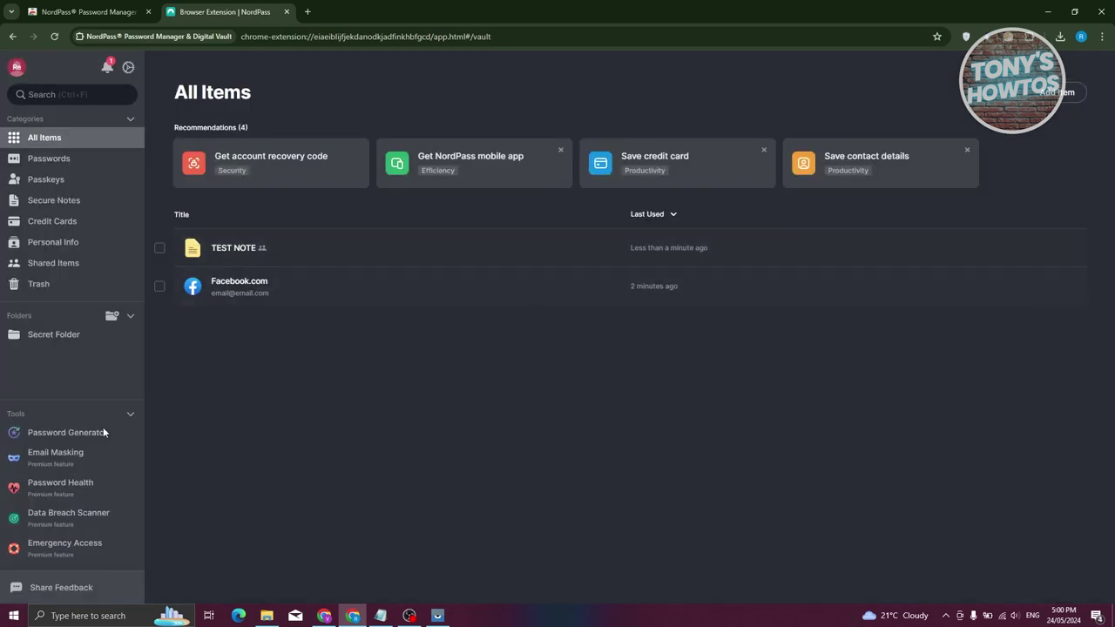
- In Shared Items, check that TEST NOTE's invitee still has Can view permission
{"action": "left_click", "coordinate": [88, 274]}
{"action": "left_click", "coordinate": [227, 170]}
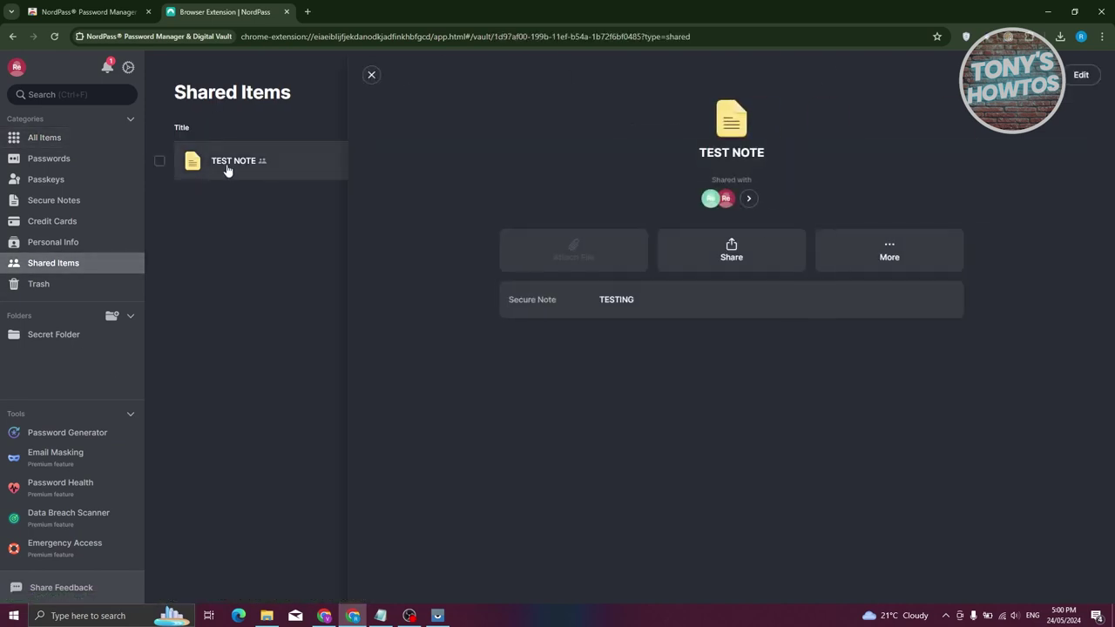
{"action": "left_click", "coordinate": [748, 199]}
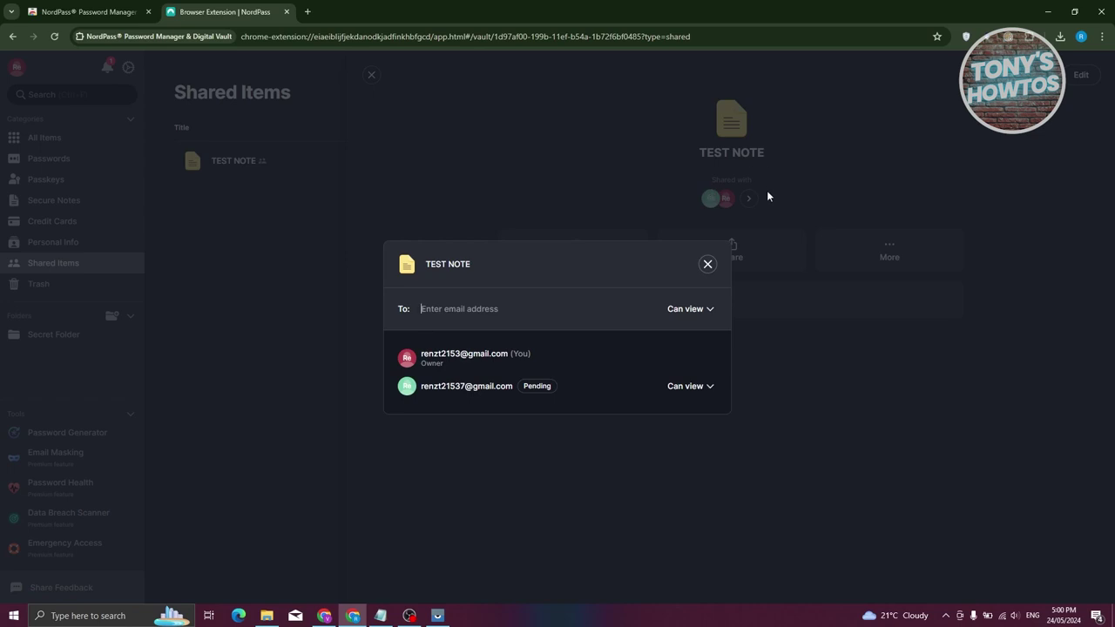
{"action": "left_click", "coordinate": [709, 386]}
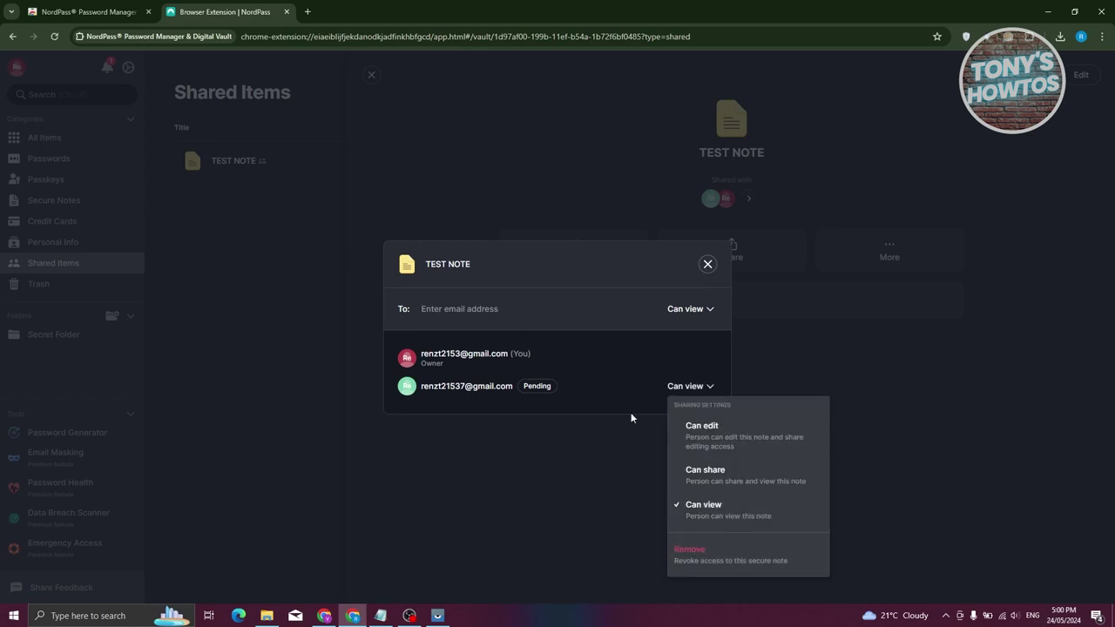
{"action": "left_click", "coordinate": [573, 492]}
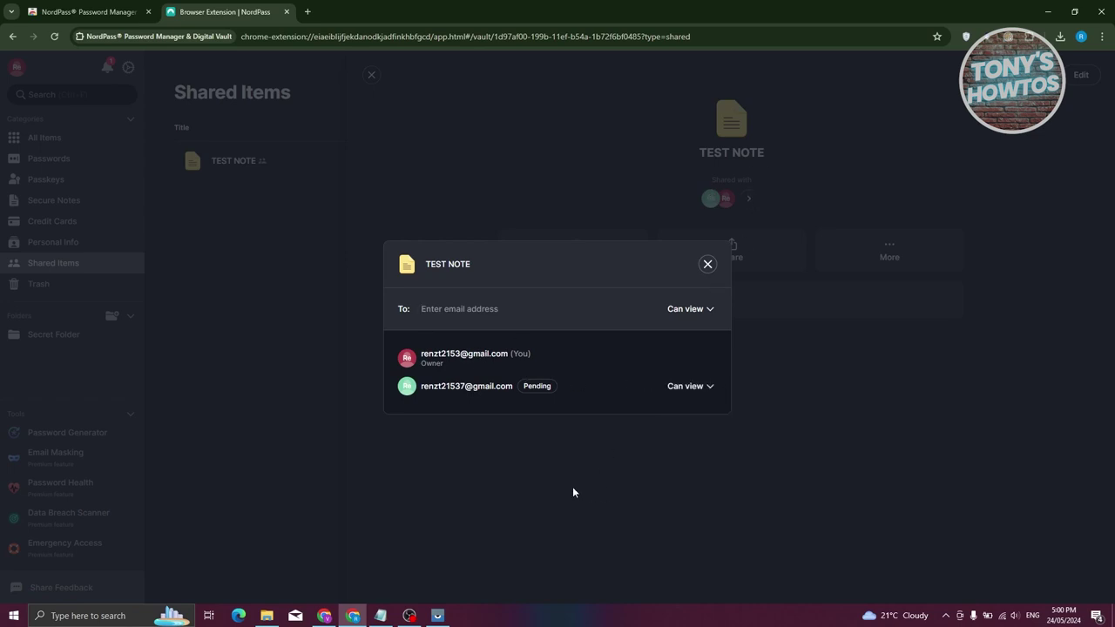
- Close the sharing window and note details, then open Secret Folder
{"action": "left_click", "coordinate": [707, 263]}
{"action": "left_click", "coordinate": [277, 367]}
{"action": "left_click", "coordinate": [45, 340]}
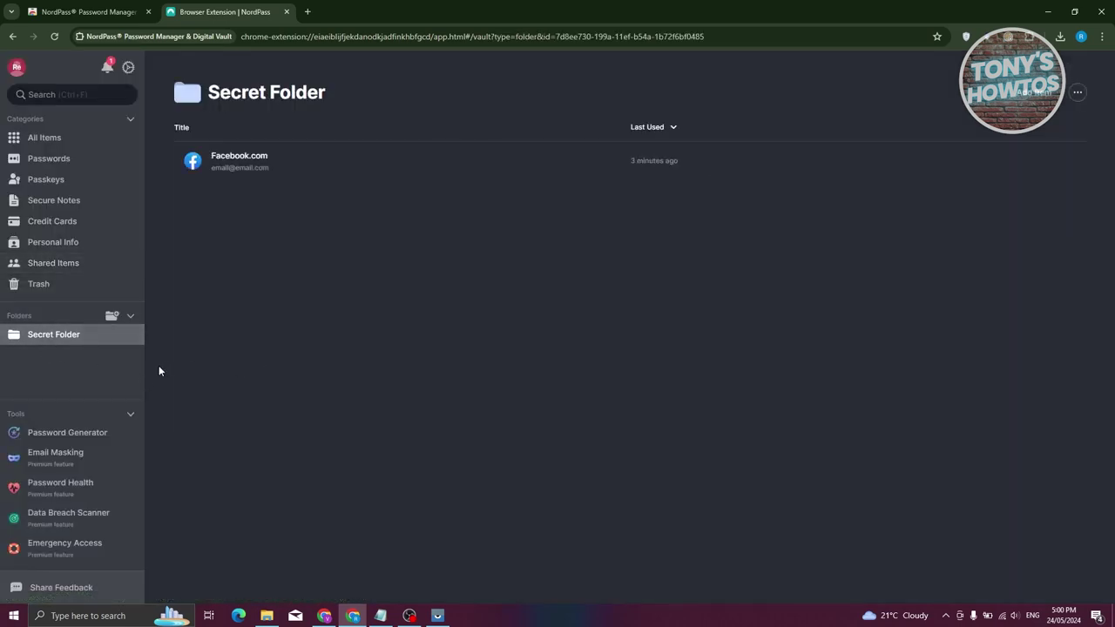
- Browse Password Generator, Email Masking, Password Health and Data Breach Scanner, ending on Emergency Access
{"action": "left_click", "coordinate": [48, 435]}
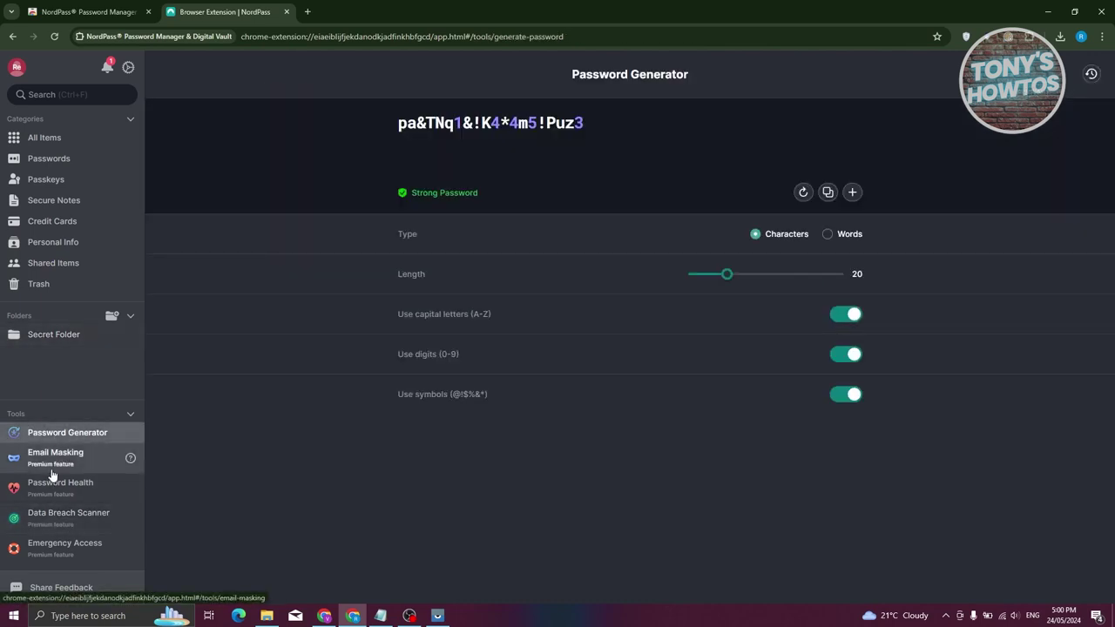
{"action": "left_click", "coordinate": [50, 473]}
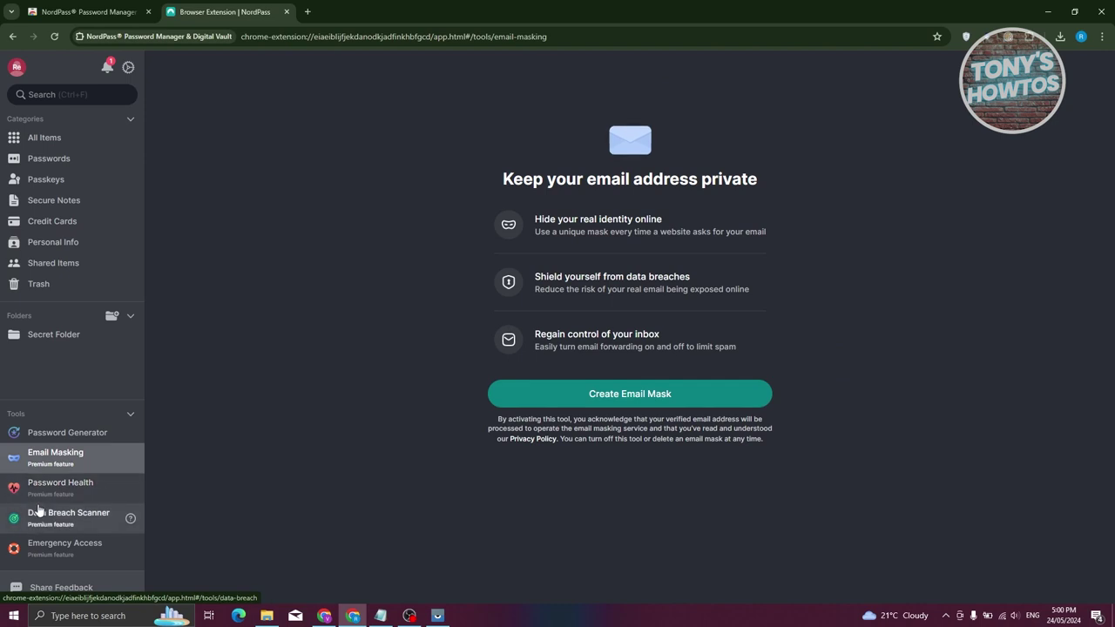
{"action": "left_click", "coordinate": [48, 490]}
{"action": "left_click", "coordinate": [52, 519]}
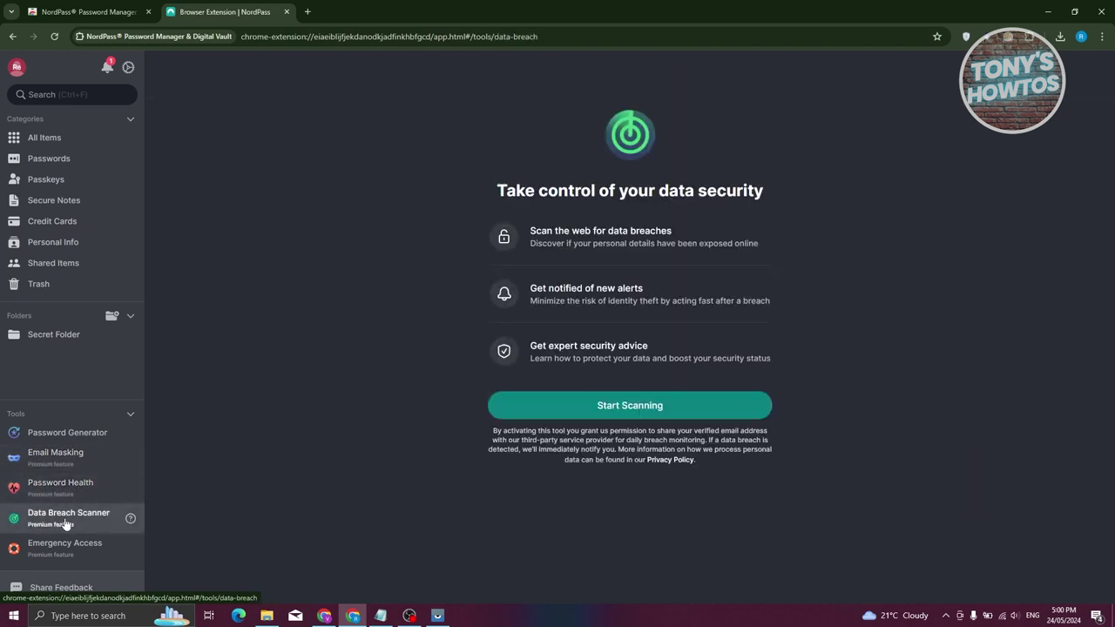
{"action": "left_click", "coordinate": [55, 544]}
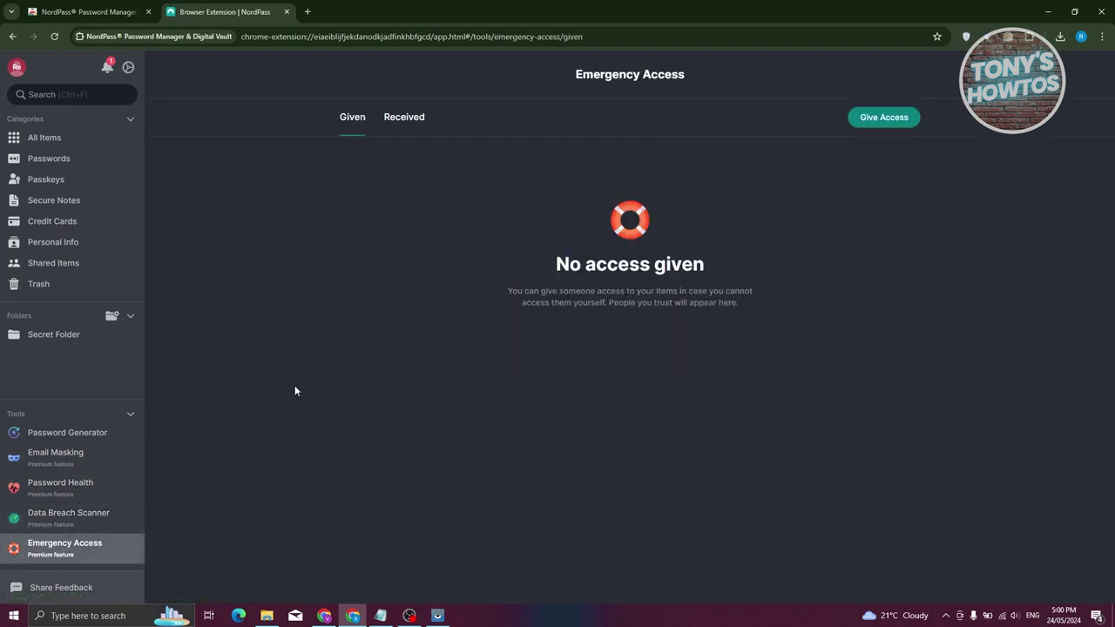